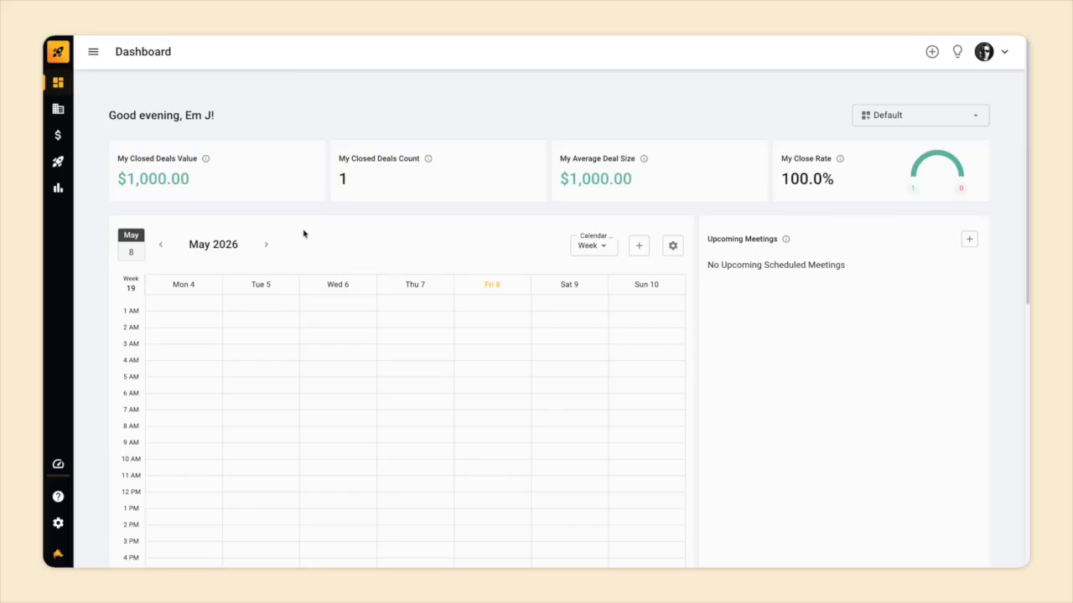
# Create a new booking form named 'demo' from Lead Gen > Bookings.
pyautogui.click(58, 161)
pyautogui.click(238, 239)
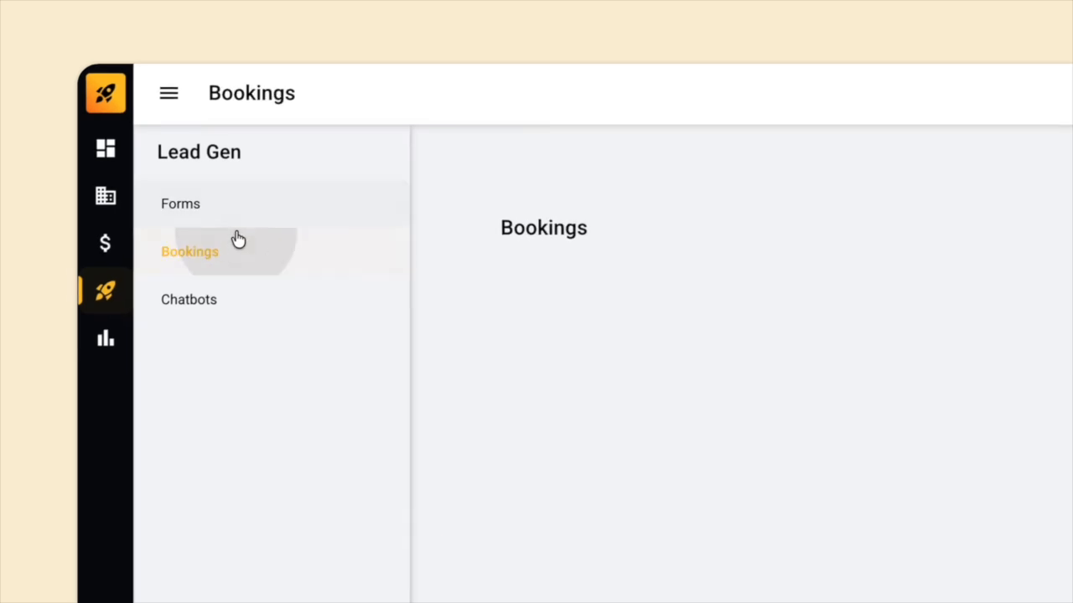
pyautogui.click(963, 125)
pyautogui.click(508, 300)
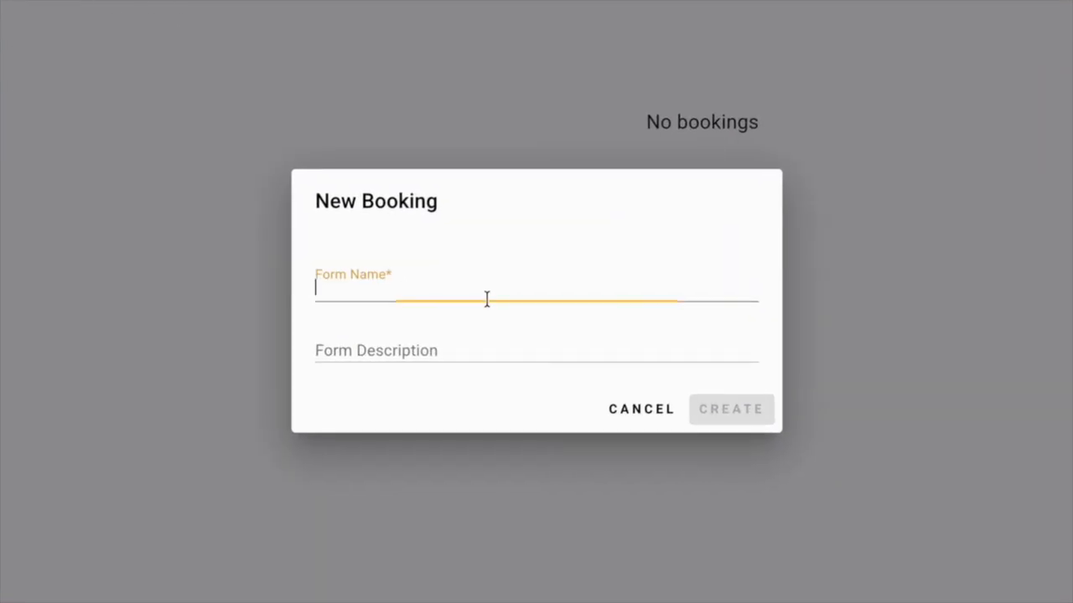
pyautogui.write('demo')
pyautogui.click(708, 410)
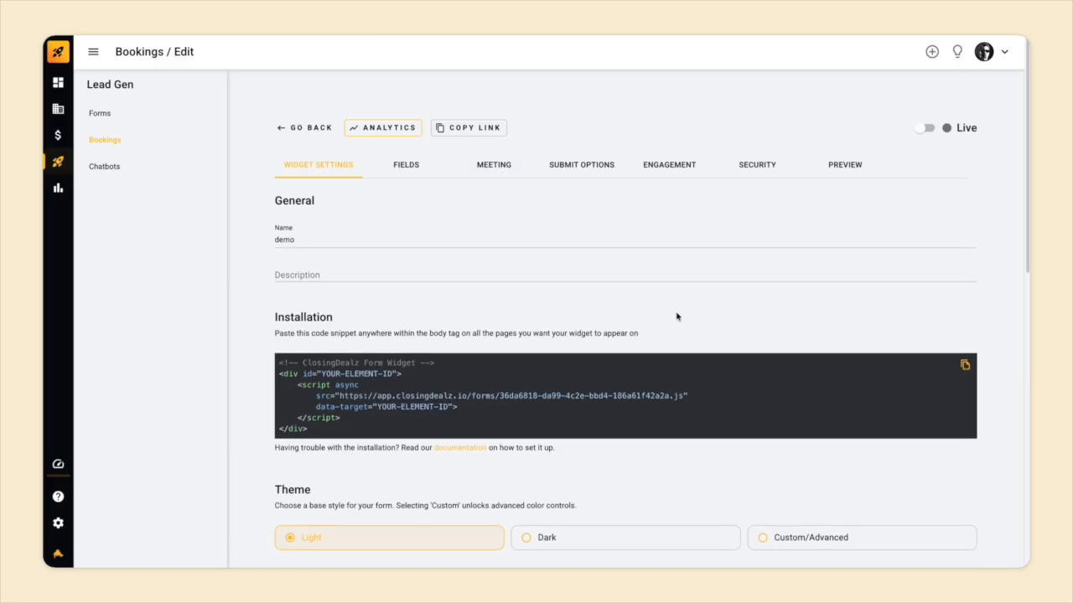
# Enter 'hello' as the form description.
pyautogui.scroll(-5, 677, 317)
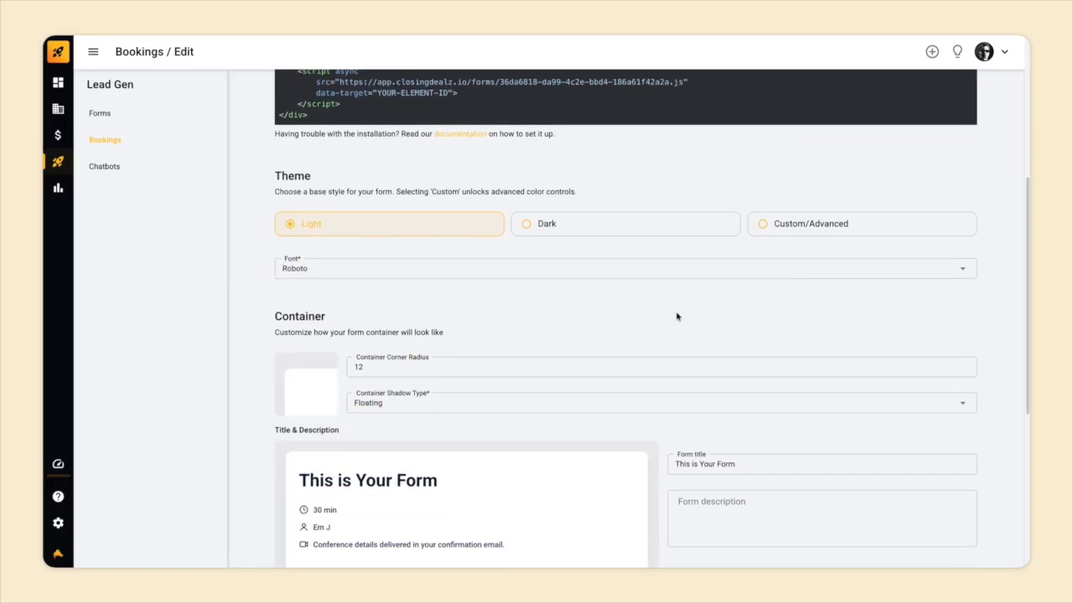
pyautogui.scroll(-4, 677, 317)
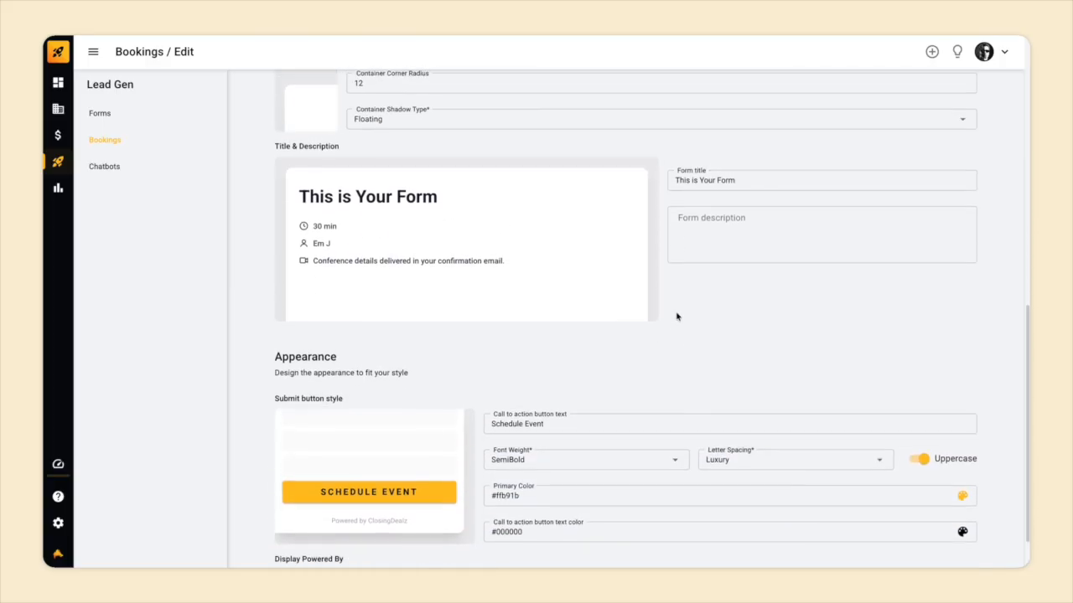
pyautogui.scroll(3, 677, 317)
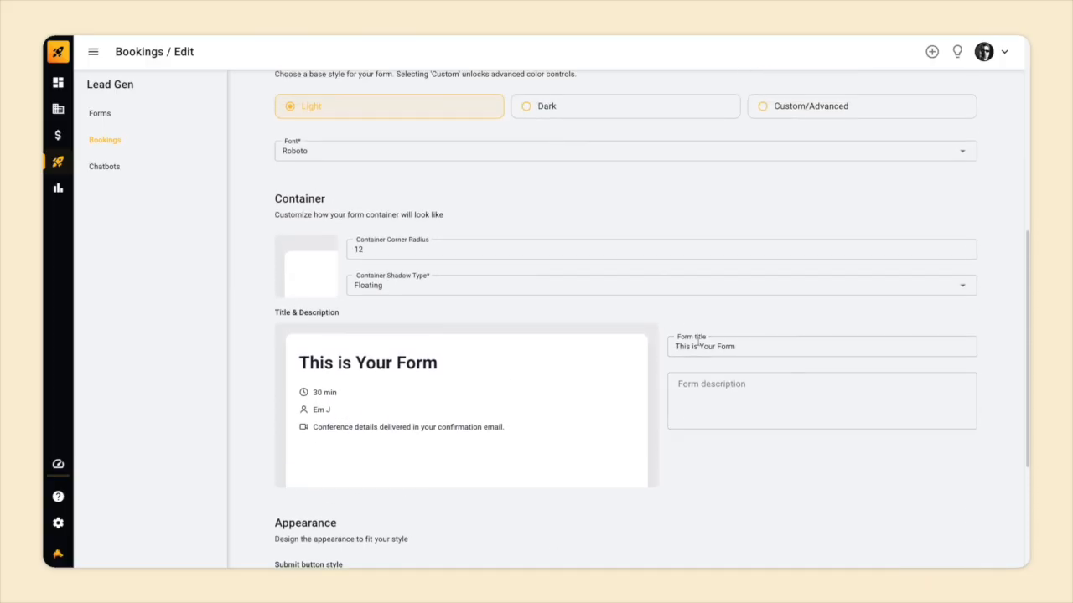
pyautogui.click(696, 390)
pyautogui.write('he')
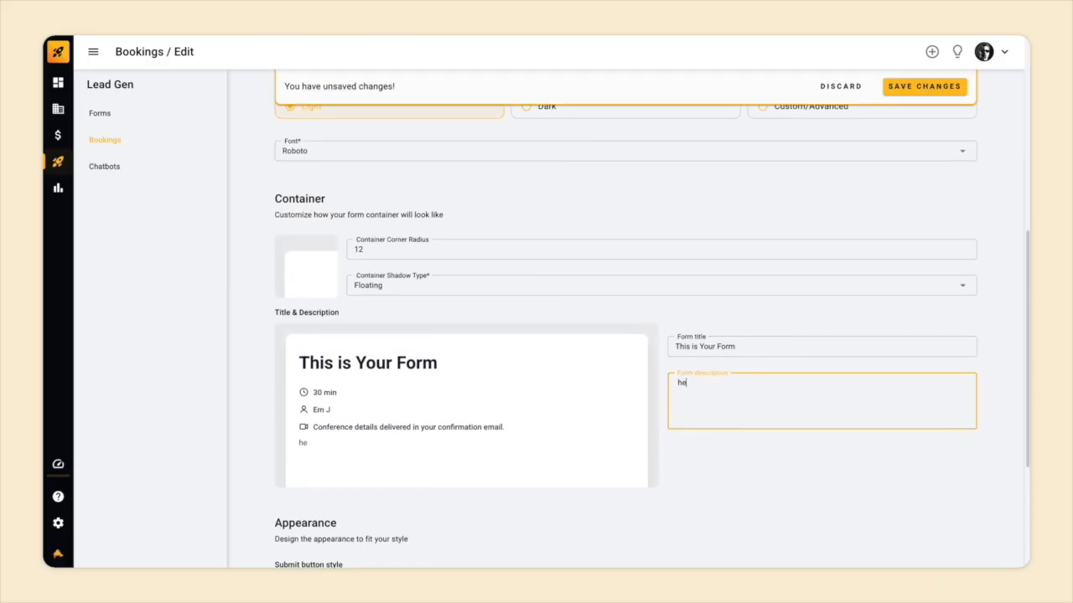
pyautogui.write('llo')
# Switch the form theme to Custom/Advanced, save, and show the Fields list.
pyautogui.scroll(-4, 777, 351)
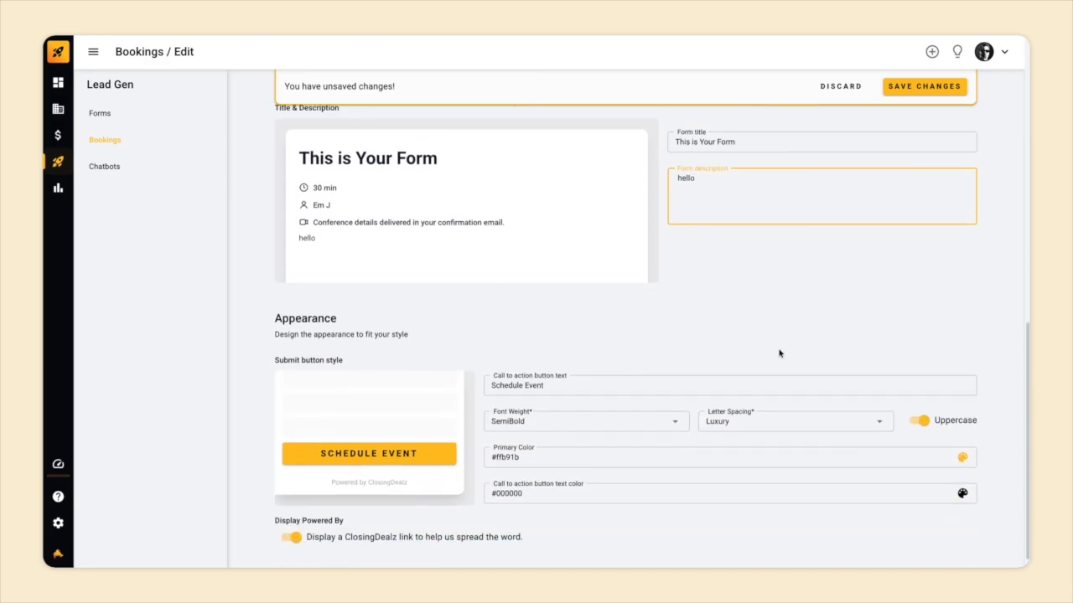
pyautogui.scroll(8, 745, 359)
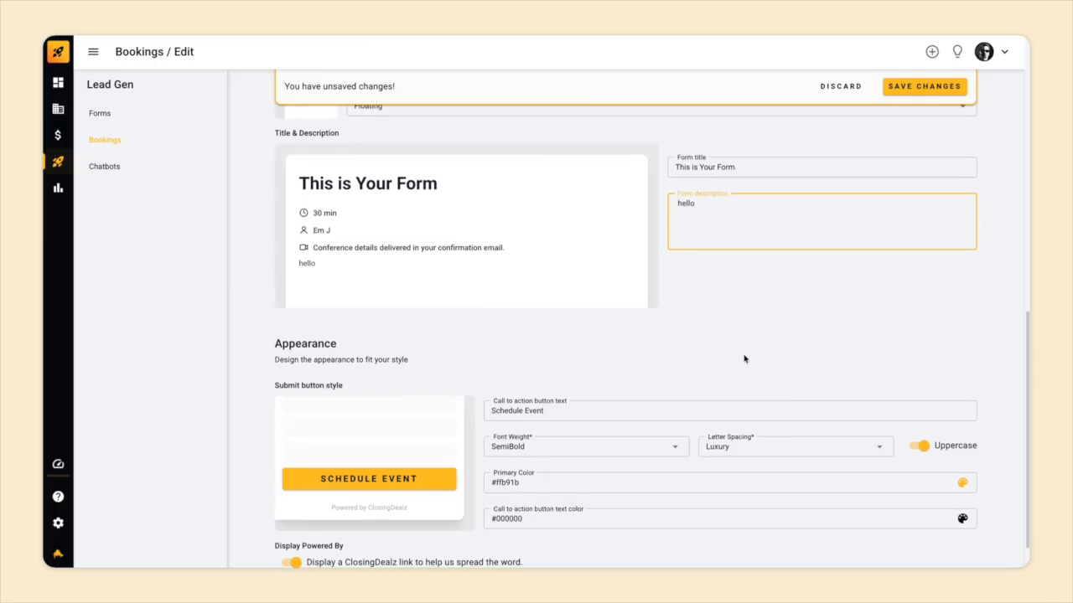
pyautogui.click(811, 391)
pyautogui.scroll(-5, 815, 397)
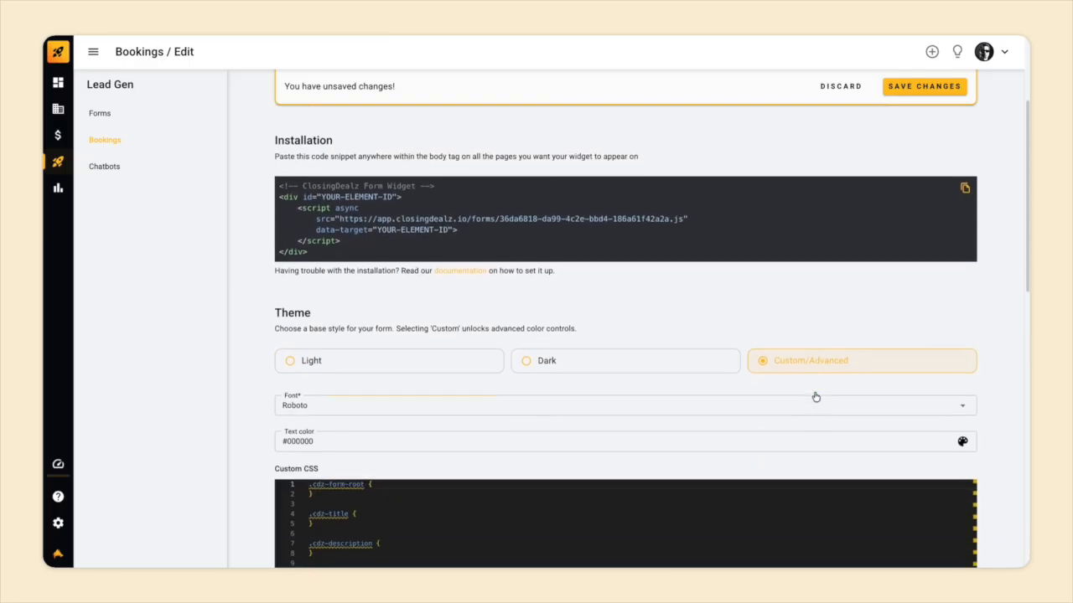
pyautogui.scroll(-3, 690, 302)
pyautogui.scroll(3, 689, 302)
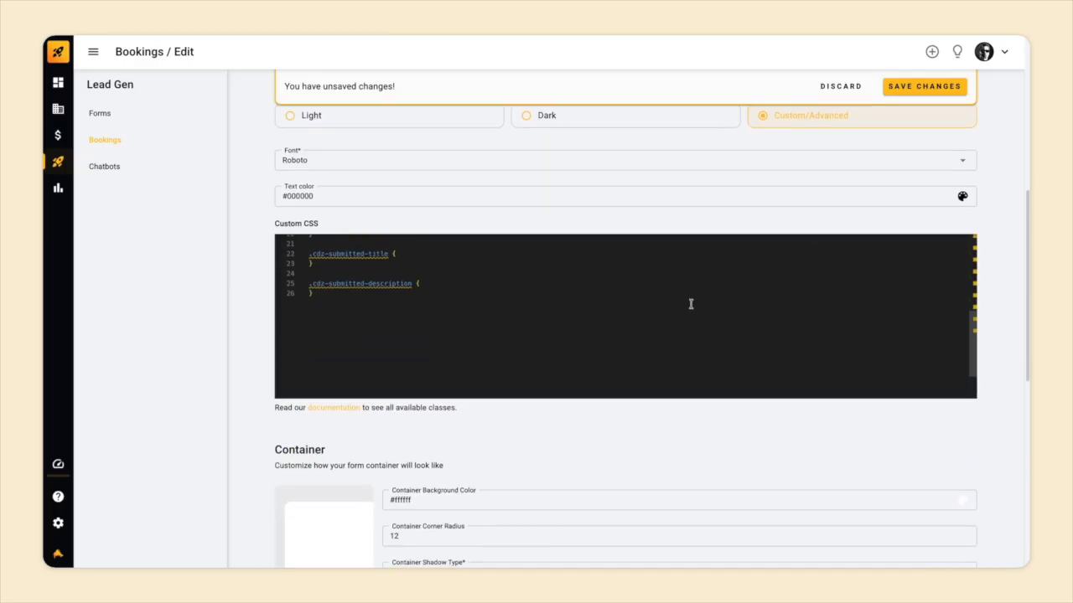
pyautogui.scroll(6, 689, 242)
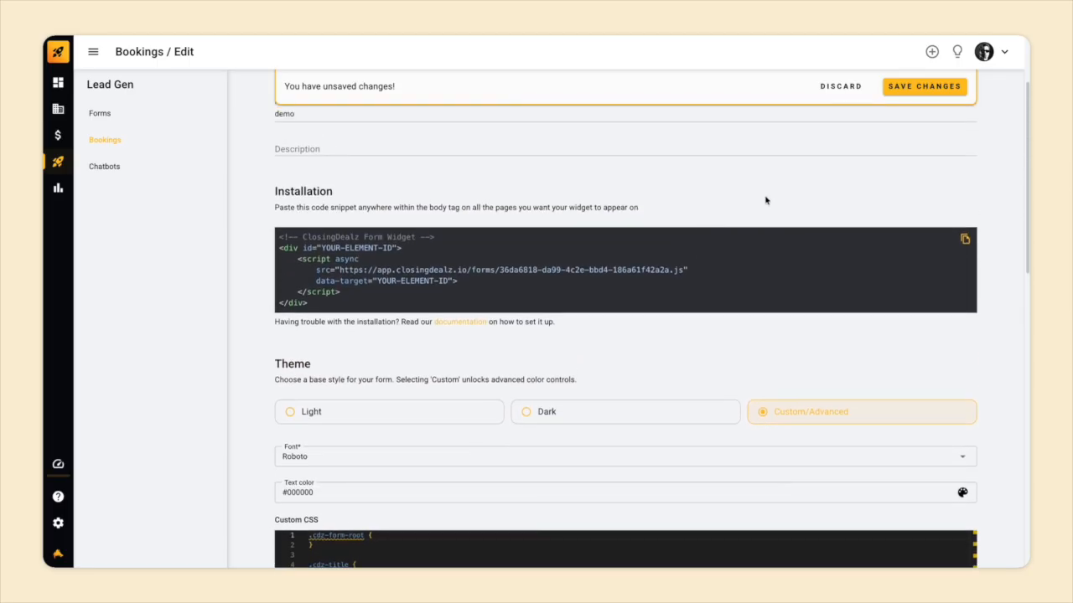
pyautogui.click(918, 92)
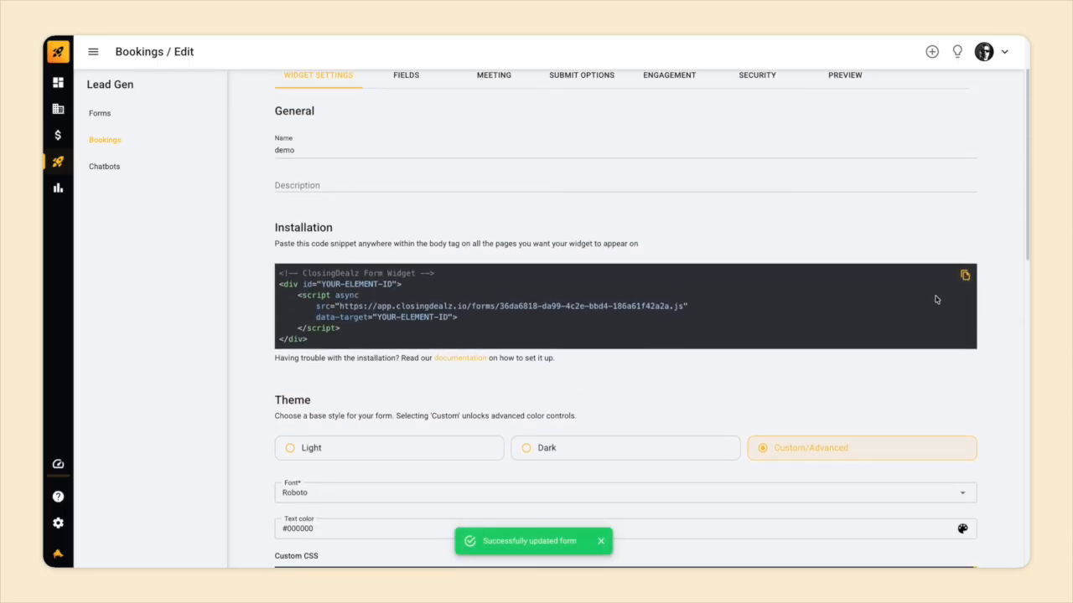
pyautogui.scroll(2, 619, 347)
pyautogui.click(408, 164)
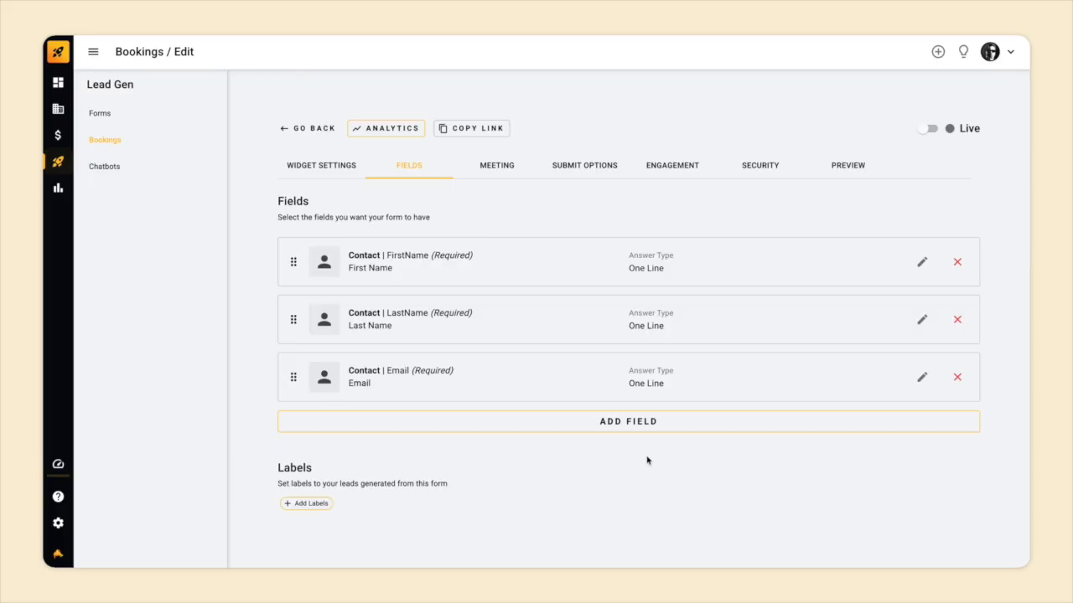
# Add a required 'monthly revenue' Radio Buttons question with choices 0-5k, 5-10k and 10k+.
pyautogui.click(594, 424)
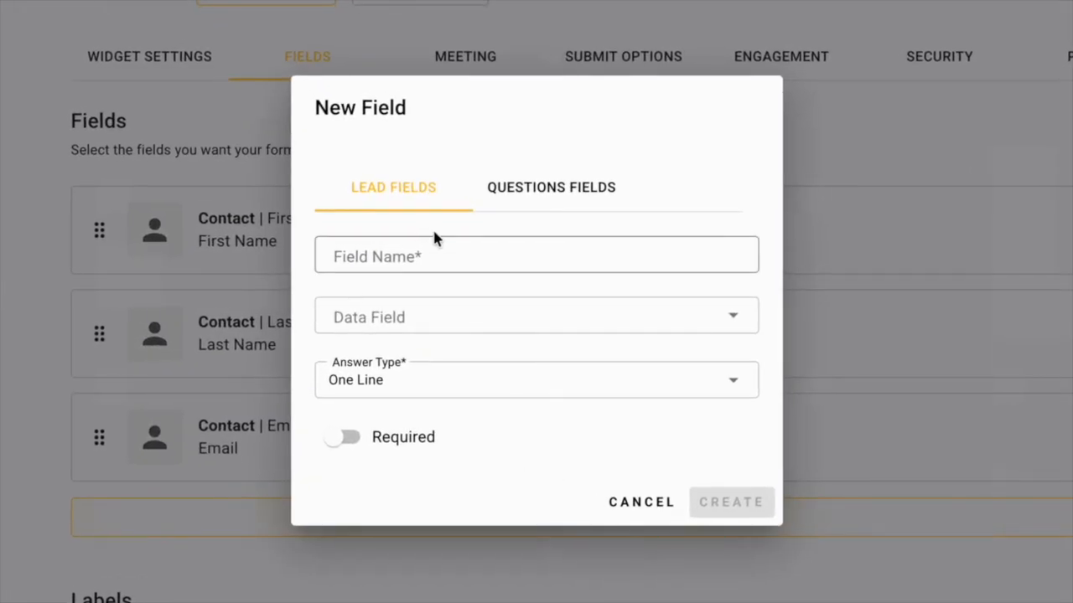
pyautogui.click(521, 197)
pyautogui.click(463, 252)
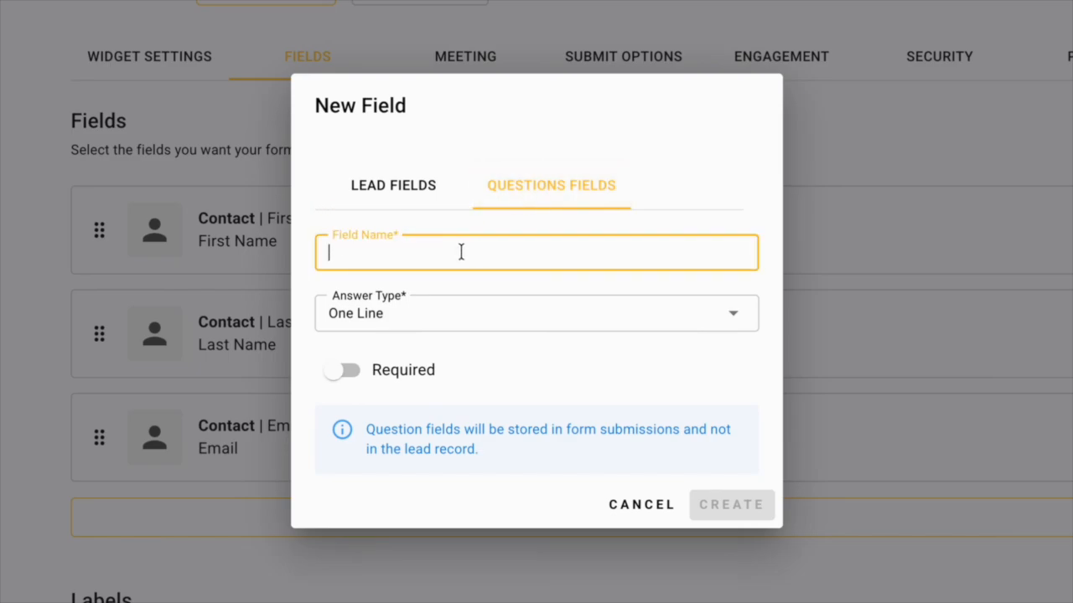
pyautogui.write('monthly revenue')
pyautogui.click(509, 308)
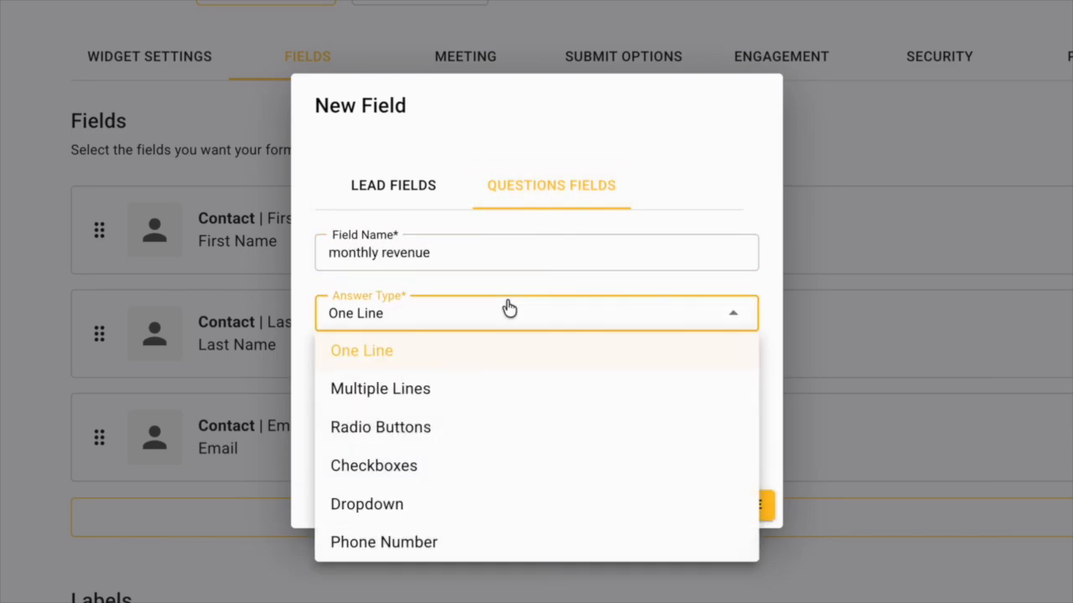
pyautogui.click(450, 431)
pyautogui.click(452, 280)
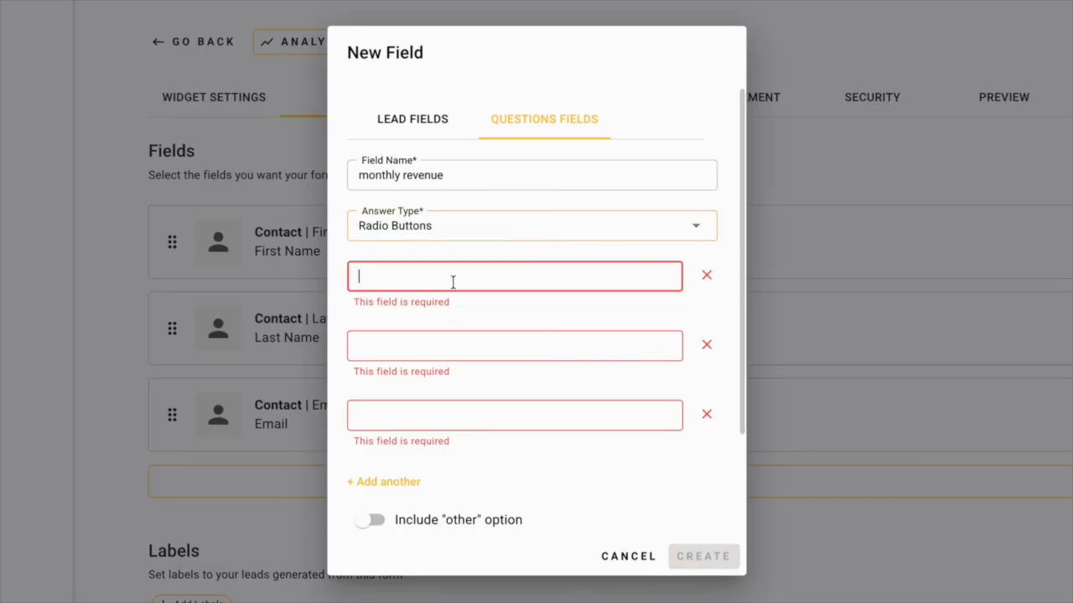
pyautogui.write('0-5k')
pyautogui.click(445, 326)
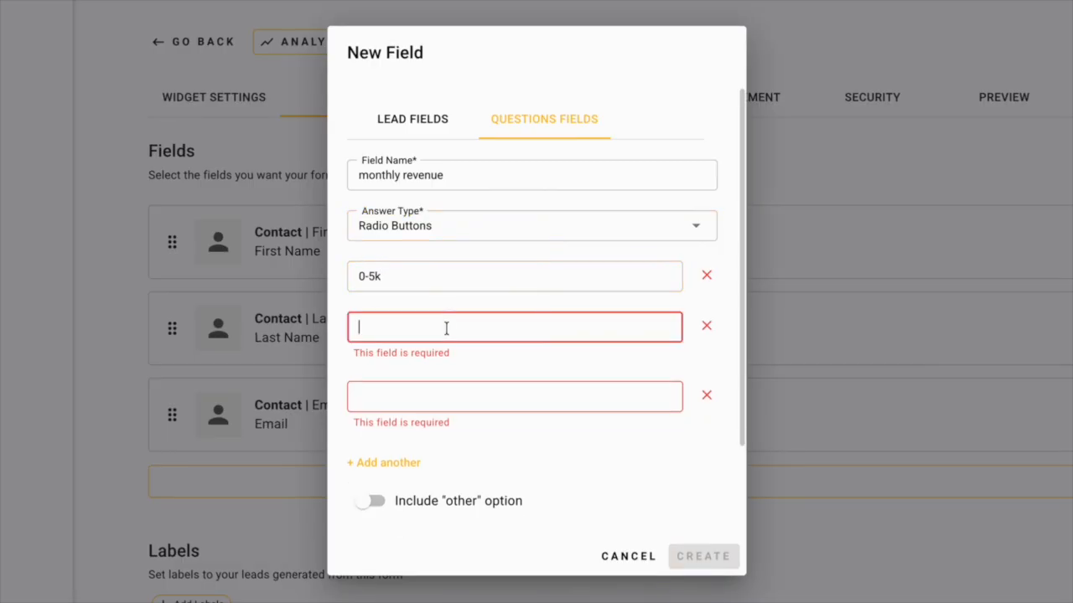
pyautogui.write('5-10k')
pyautogui.click(438, 376)
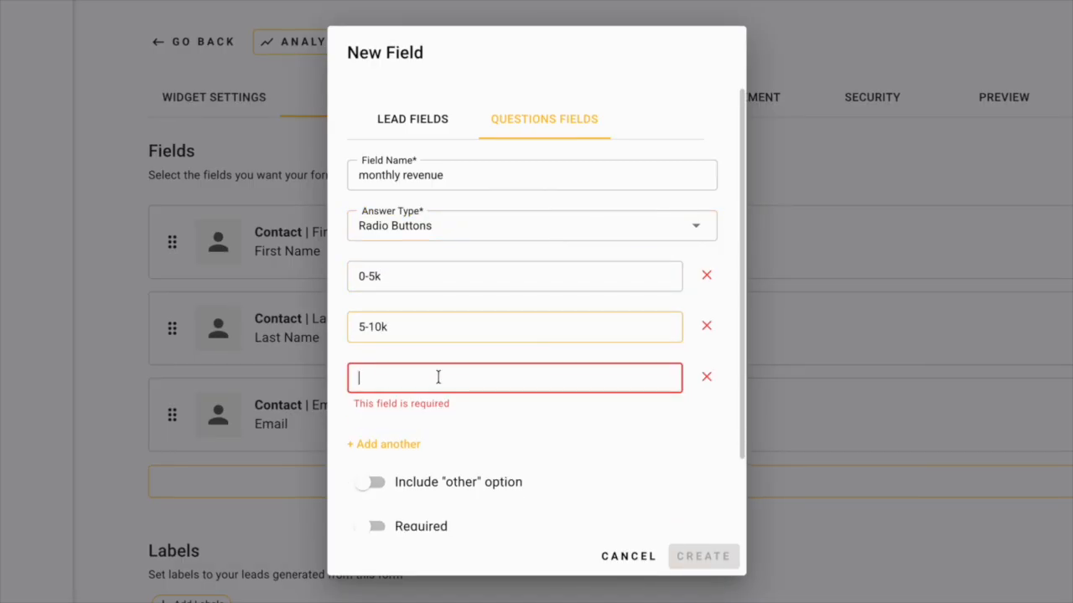
pyautogui.write('10k+')
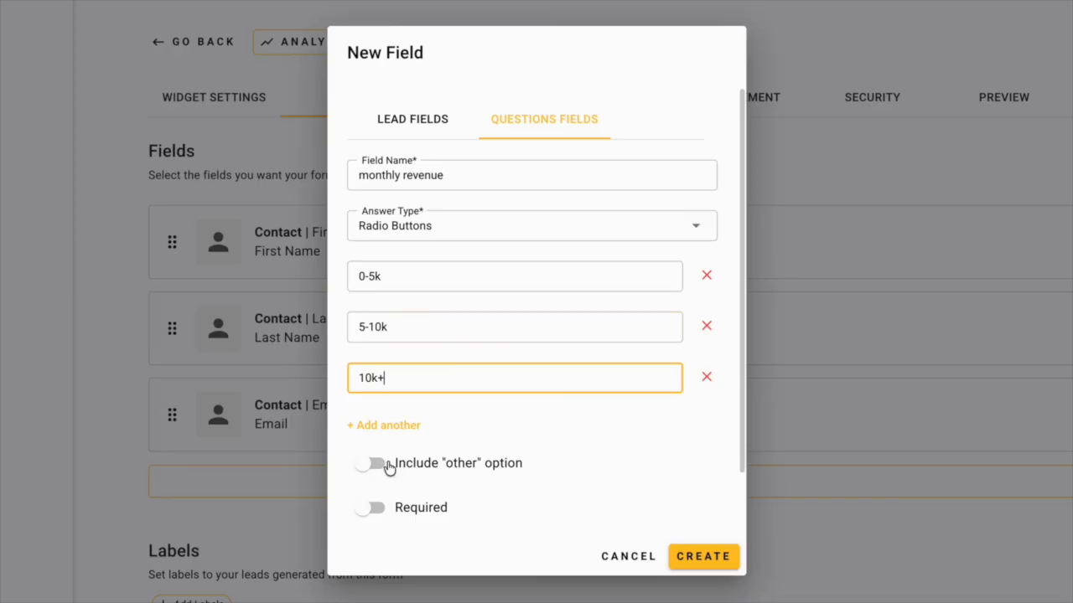
pyautogui.click(376, 504)
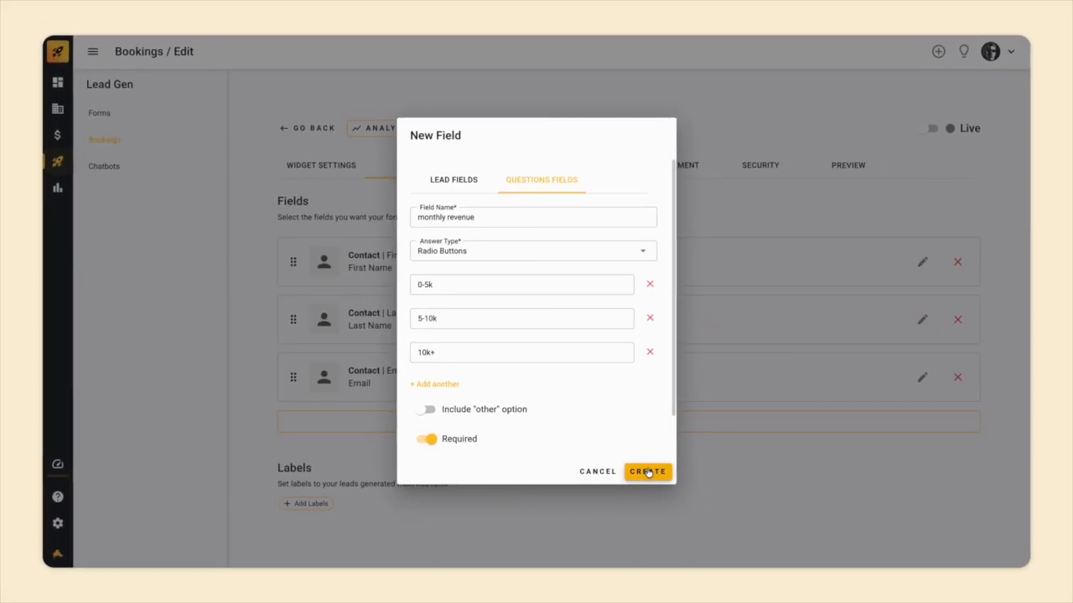
pyautogui.click(703, 556)
# Add a required 'goals' Multiple Lines question, save the fields, and show Meeting settings.
pyautogui.click(647, 476)
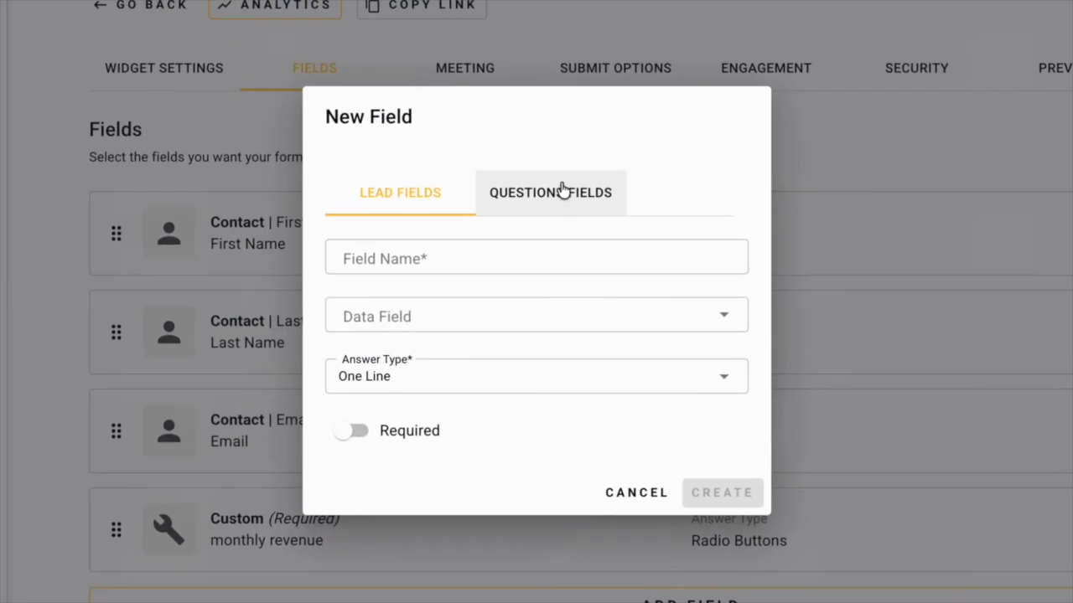
pyautogui.click(546, 238)
pyautogui.click(520, 252)
pyautogui.write('goals')
pyautogui.click(515, 315)
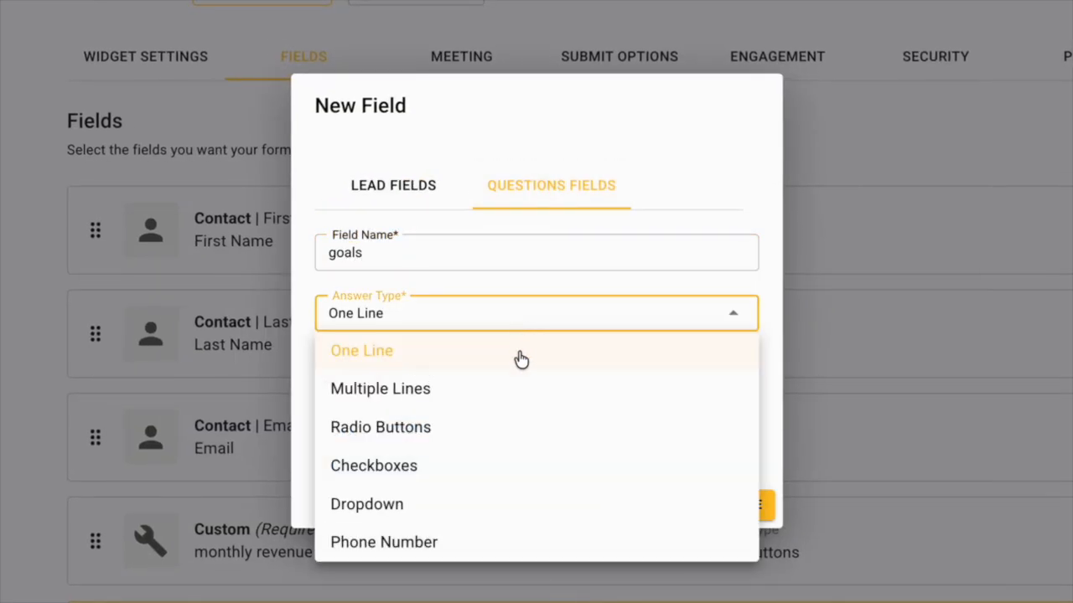
pyautogui.click(517, 385)
pyautogui.click(343, 369)
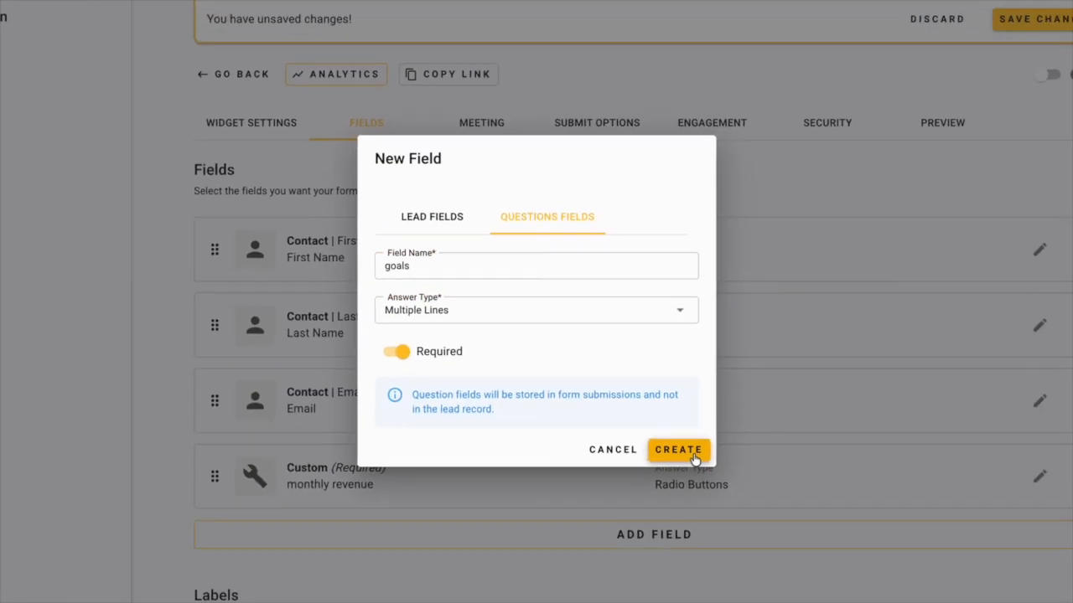
pyautogui.click(712, 505)
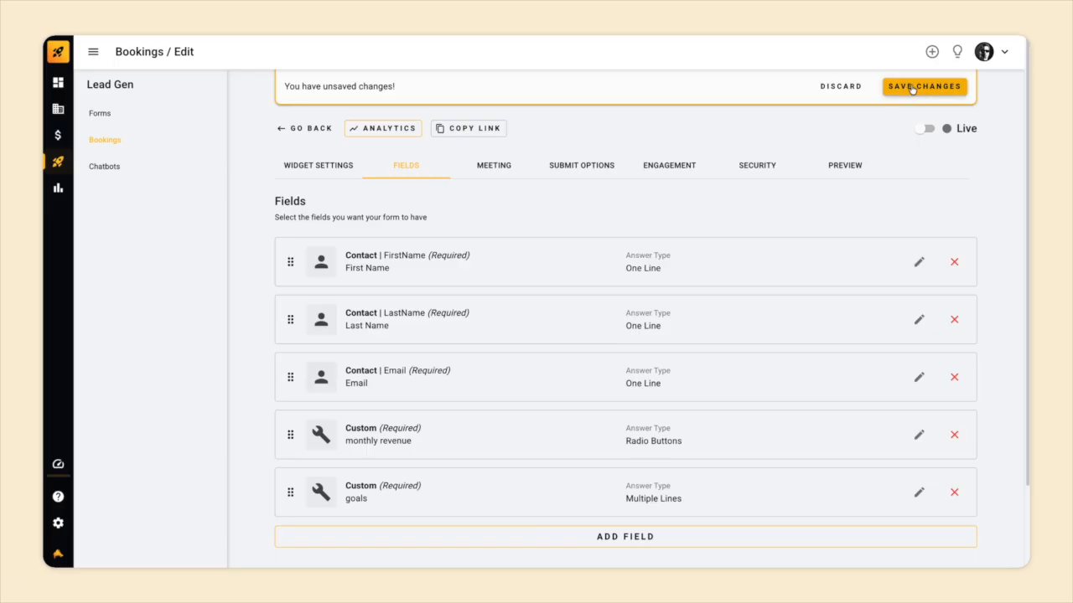
pyautogui.click(913, 86)
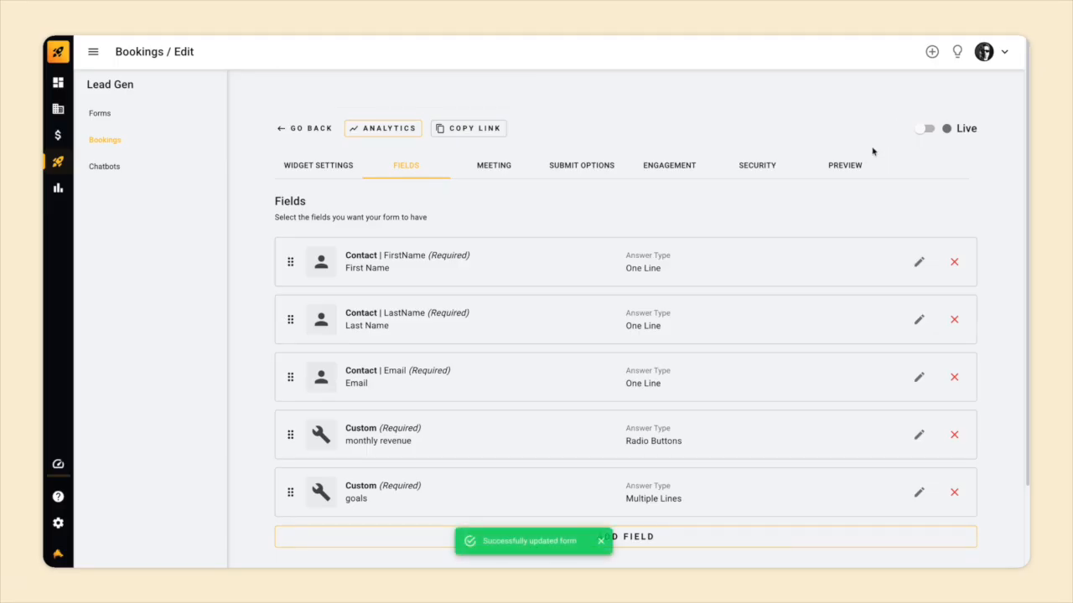
pyautogui.click(492, 168)
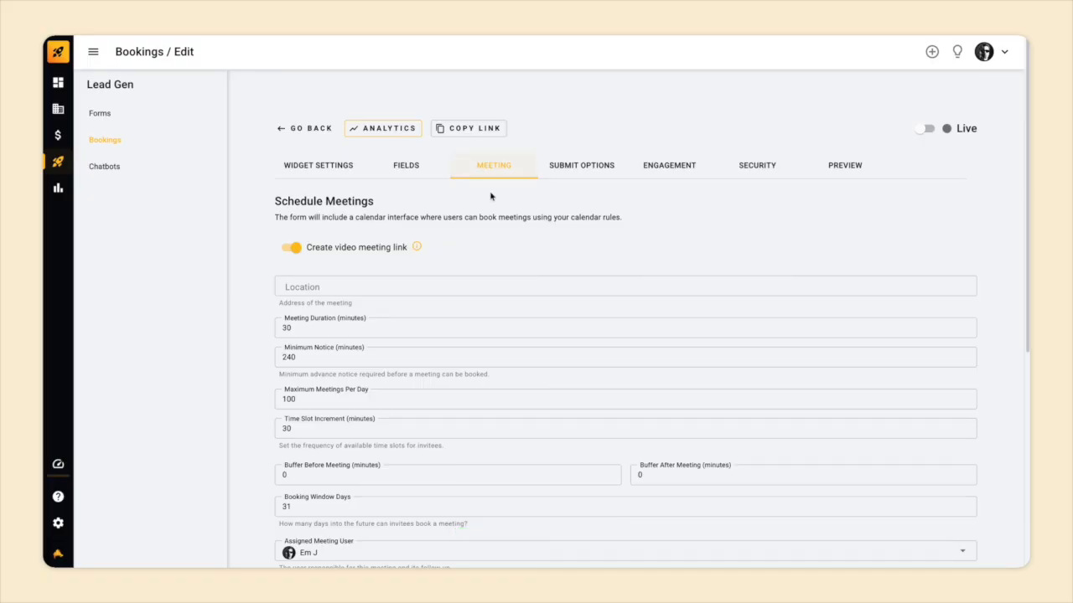
pyautogui.scroll(-1, 501, 245)
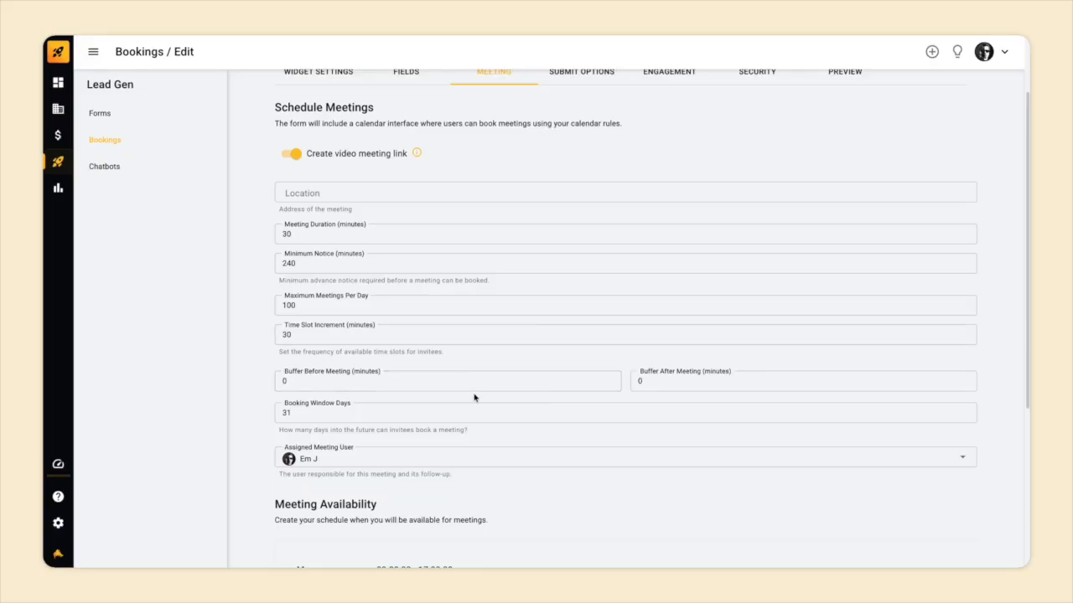
pyautogui.scroll(-2, 467, 416)
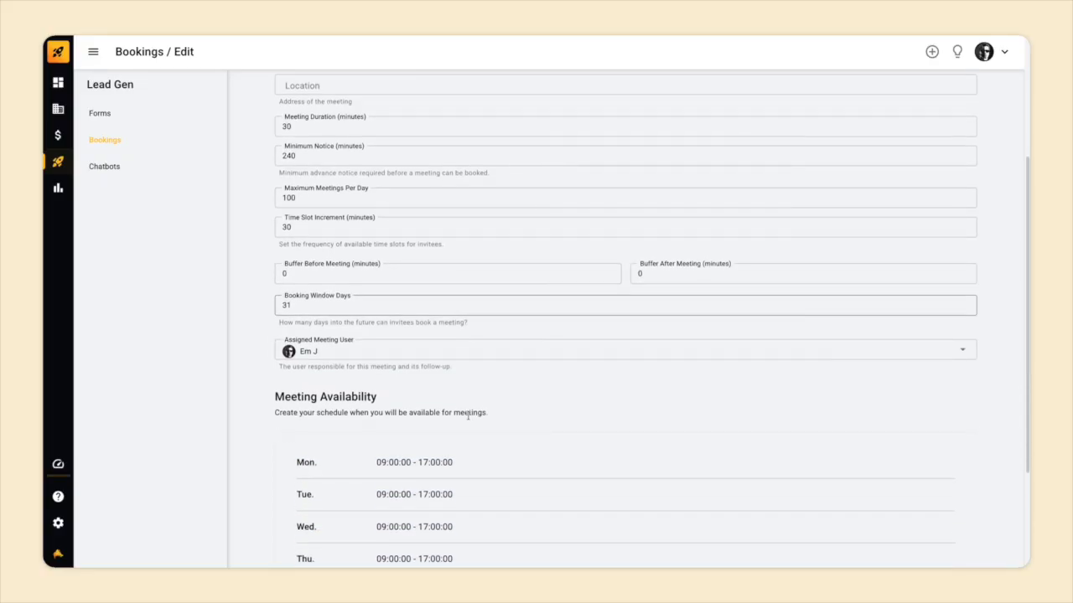
pyautogui.click(463, 361)
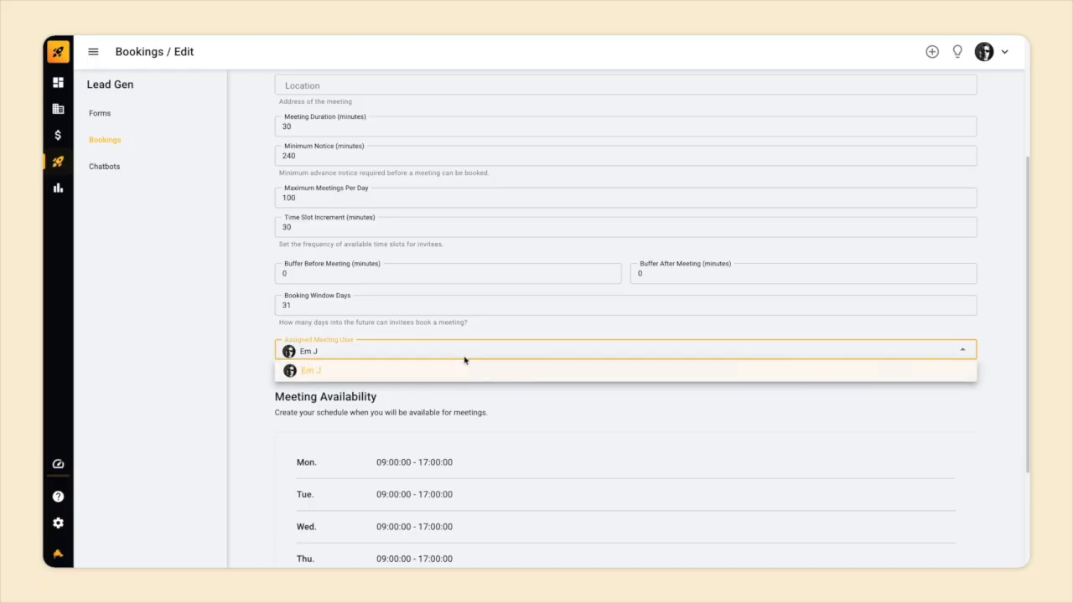
pyautogui.click(480, 359)
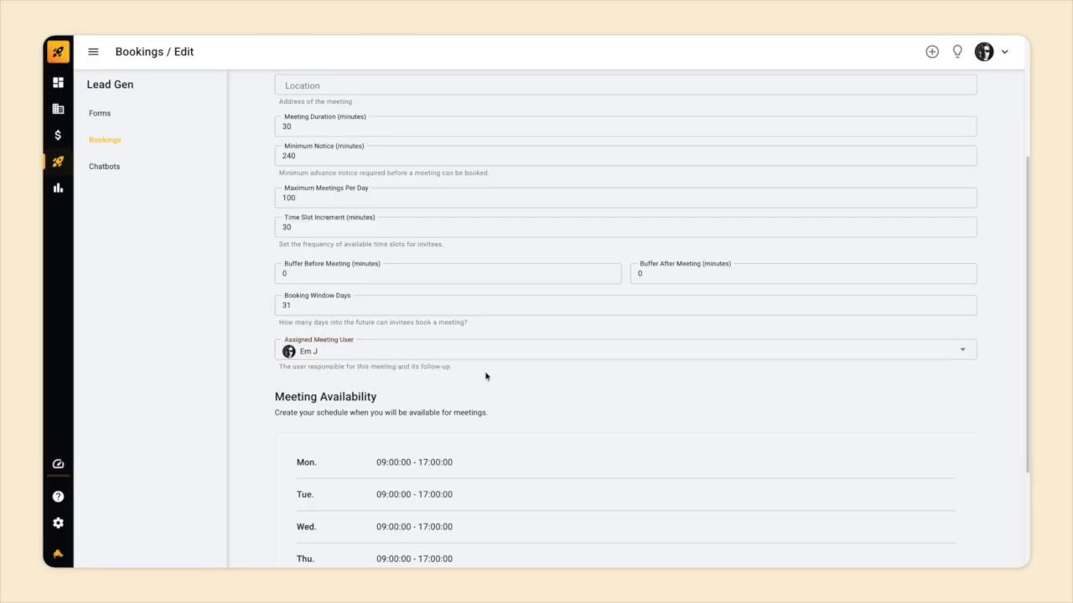
pyautogui.scroll(-1, 486, 376)
pyautogui.scroll(1, 485, 376)
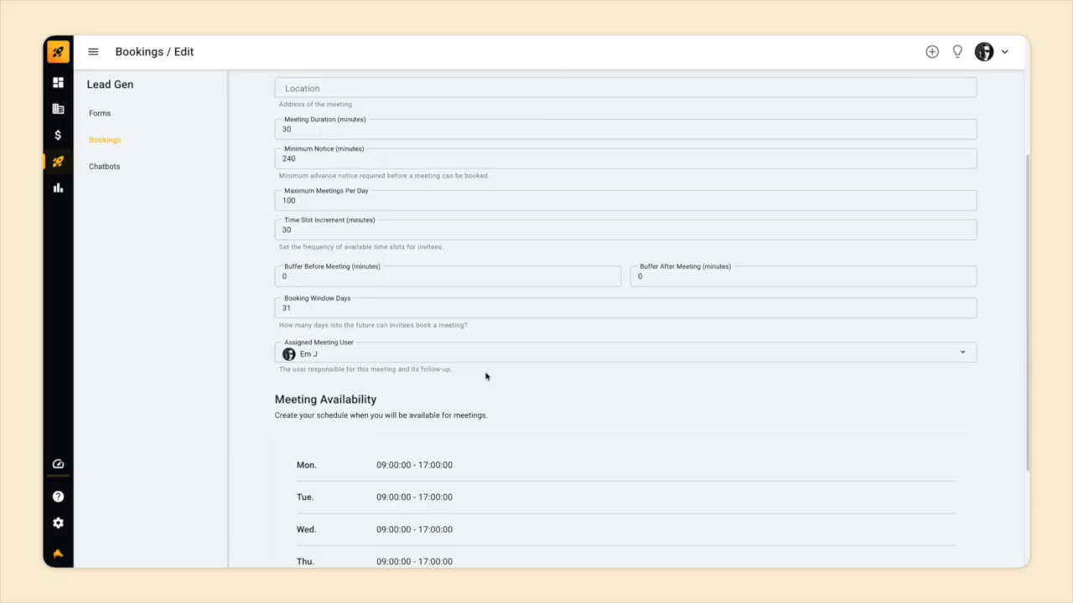
pyautogui.scroll(-2, 486, 376)
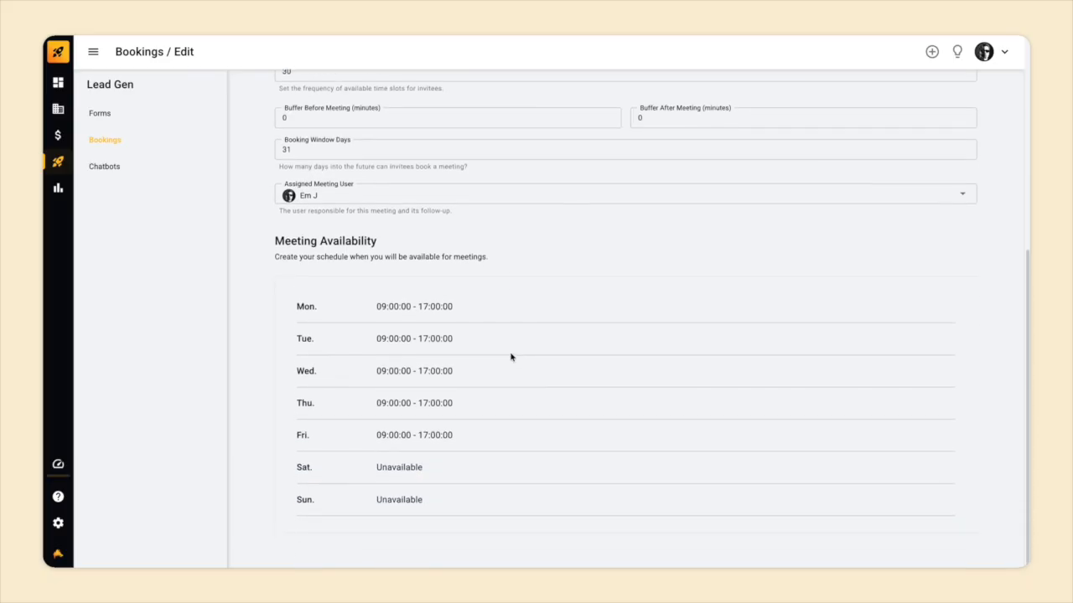
# Add an extra Monday availability slot from 18:00 to 19:00.
pyautogui.click(489, 395)
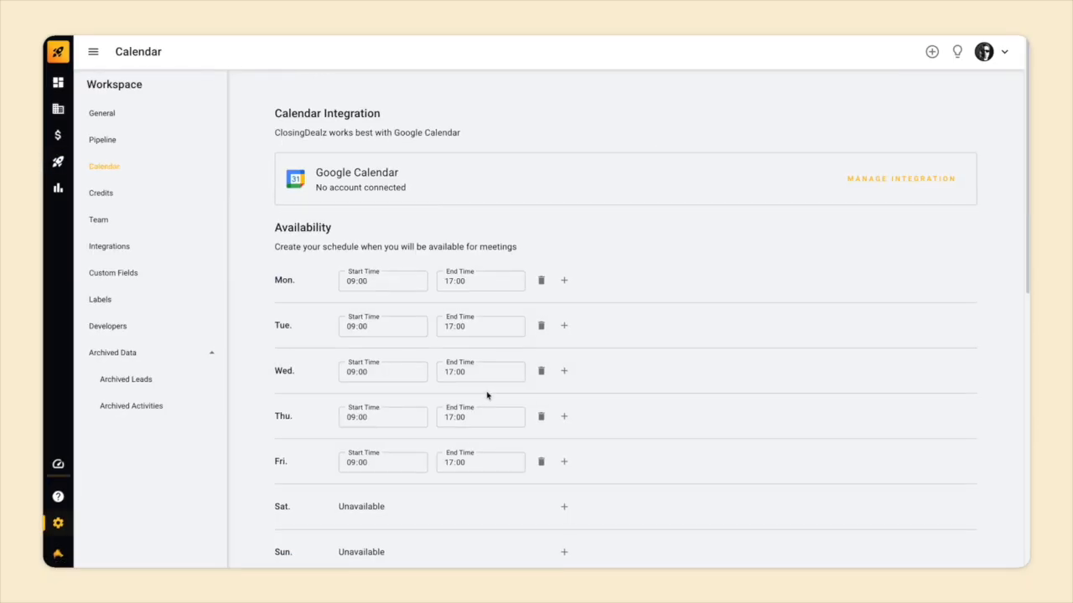
pyautogui.scroll(-2, 487, 395)
pyautogui.scroll(1, 487, 396)
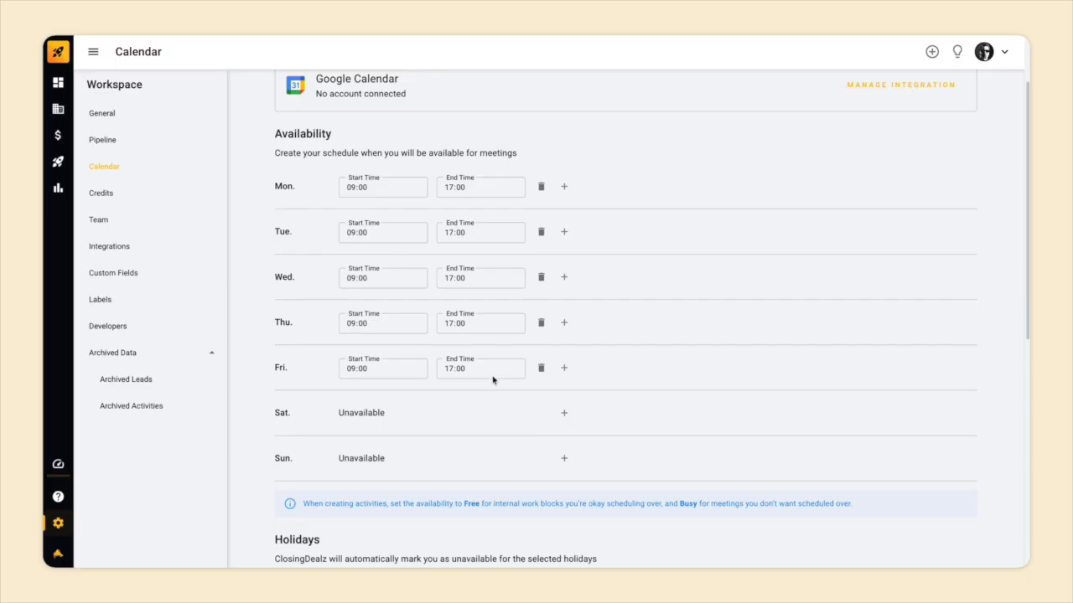
pyautogui.click(563, 186)
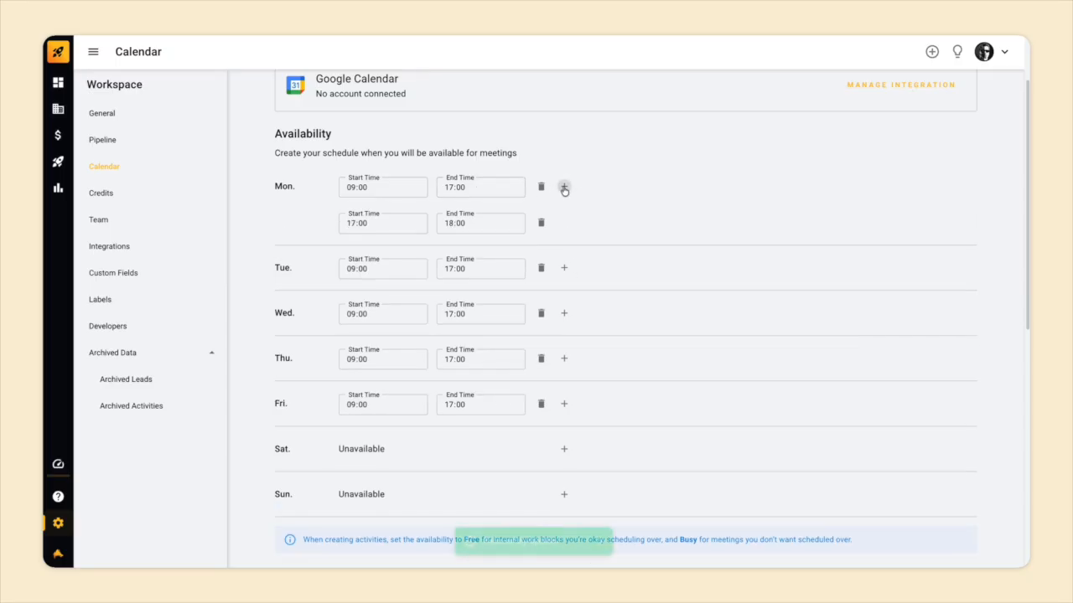
pyautogui.click(449, 224)
pyautogui.press('Up')
pyautogui.click(352, 222)
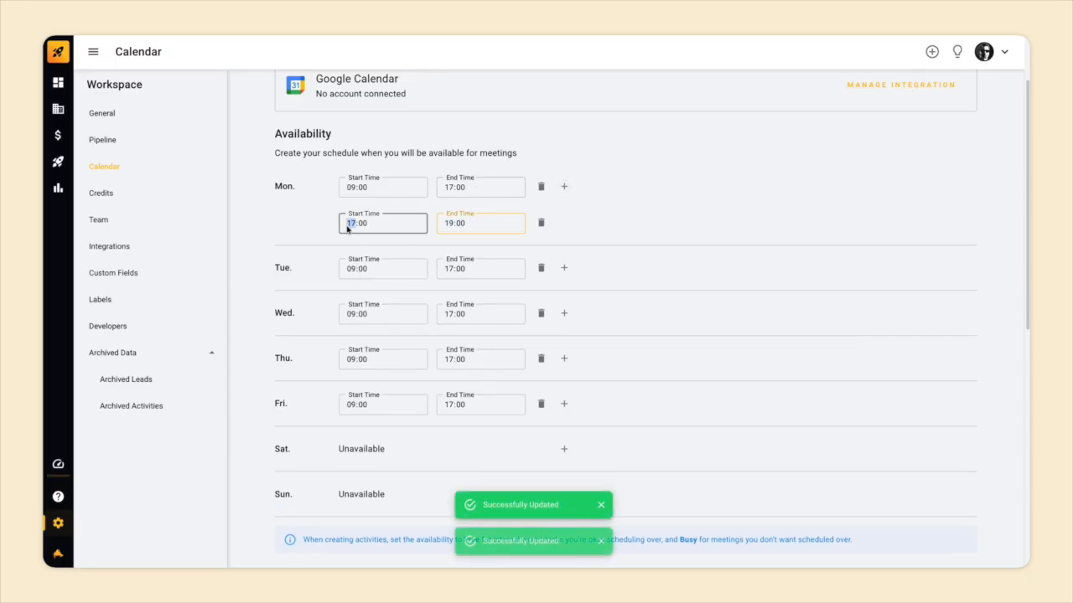
pyautogui.press('Up')
pyautogui.click(670, 201)
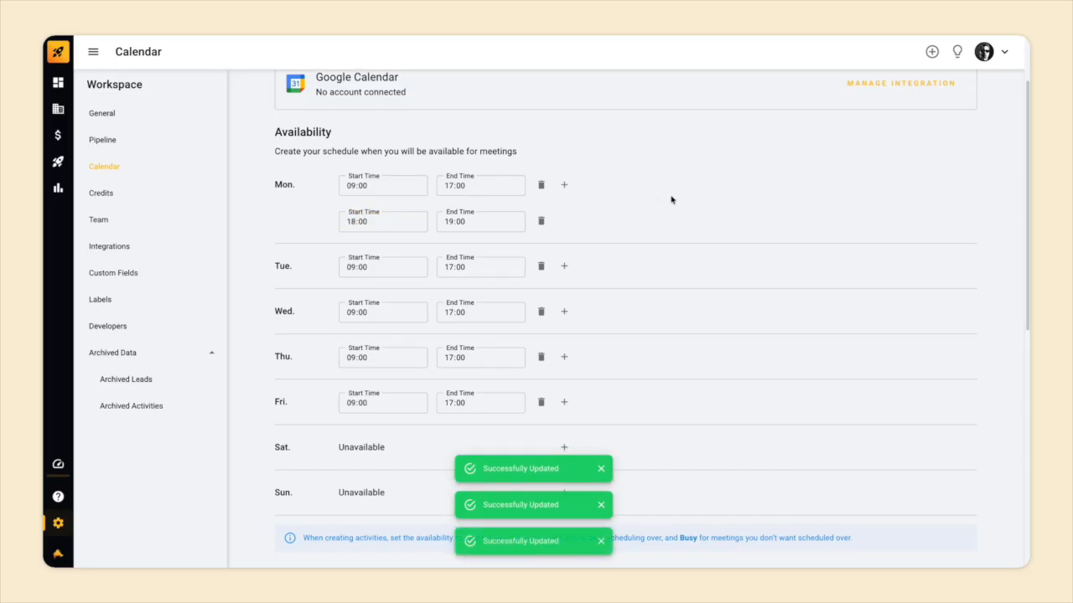
# Use United States public holidays for availability.
pyautogui.scroll(-5, 670, 201)
pyautogui.scroll(-3, 670, 199)
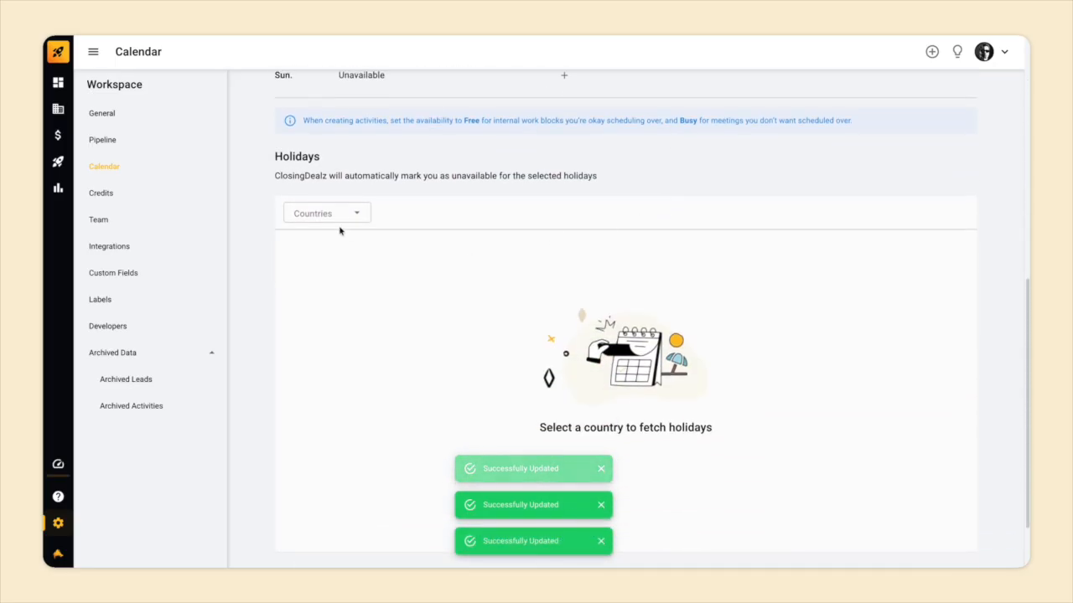
pyautogui.click(335, 216)
pyautogui.click(332, 253)
# Block off 8–9 May 2026 as an unavailable date range.
pyautogui.scroll(-4, 438, 273)
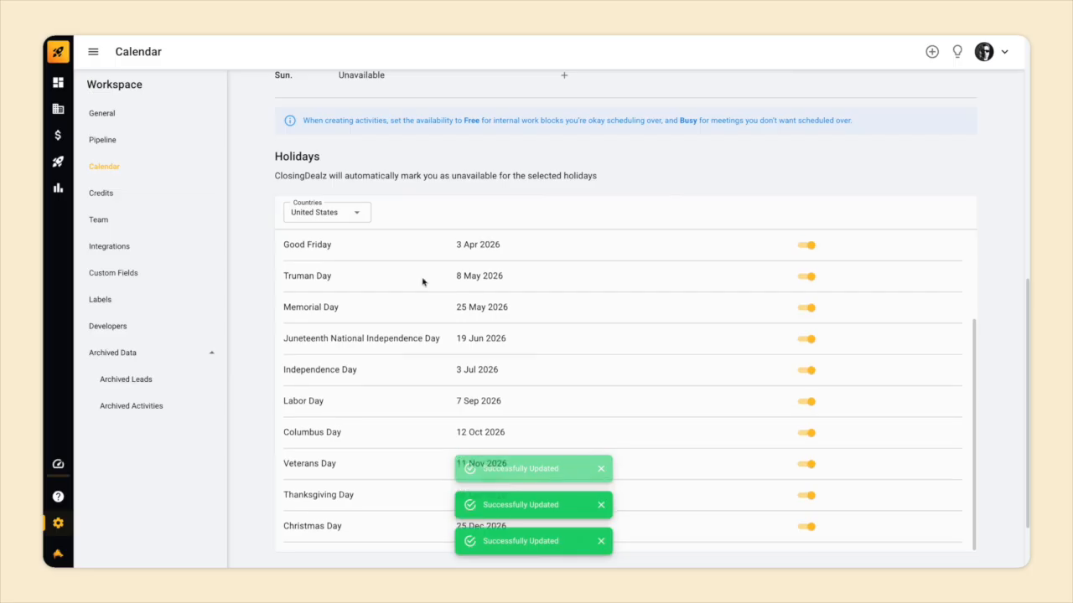
pyautogui.click(940, 501)
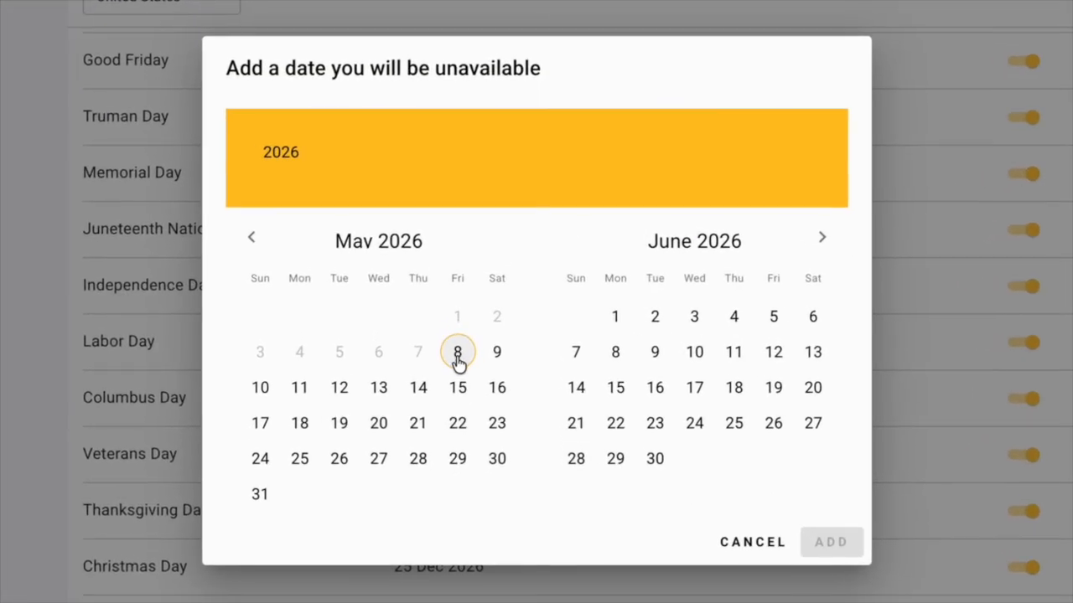
pyautogui.click(458, 354)
pyautogui.click(497, 353)
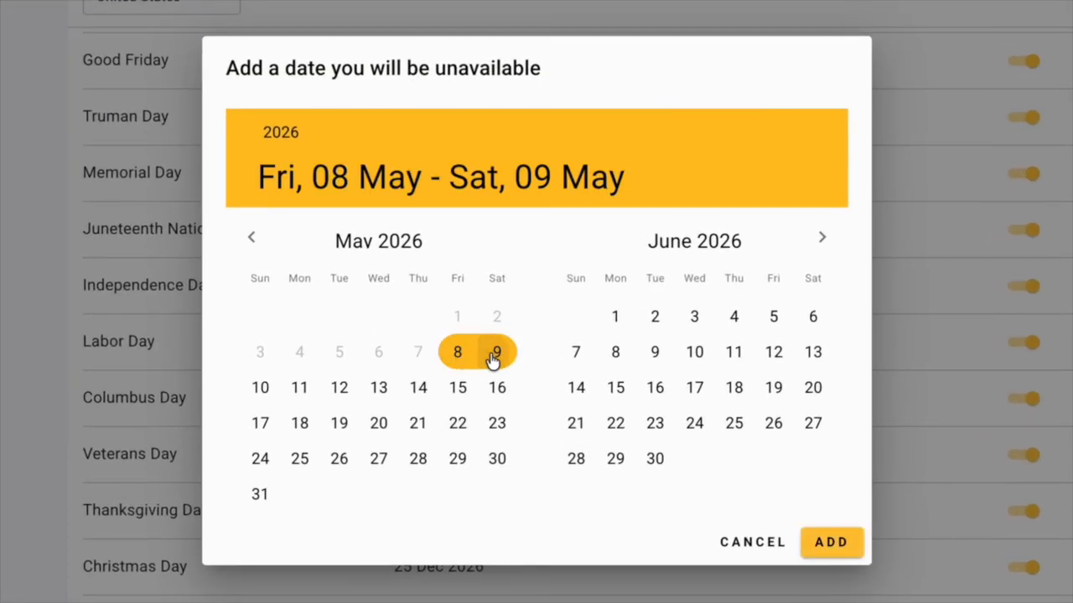
pyautogui.click(841, 544)
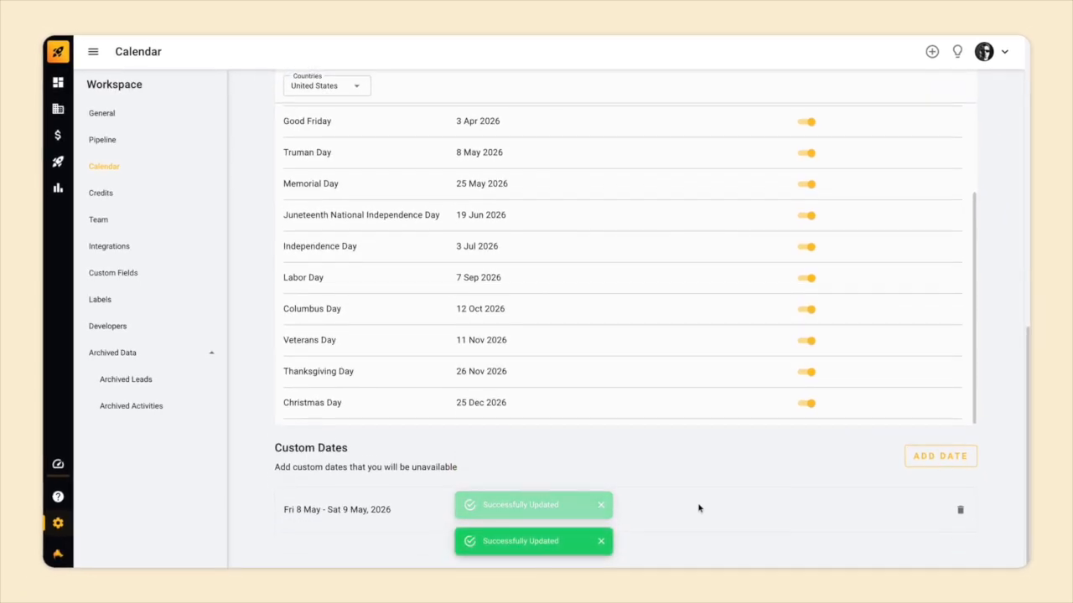
# Leave the meeting time marked Busy after briefly setting it to Free.
pyautogui.scroll(10, 699, 508)
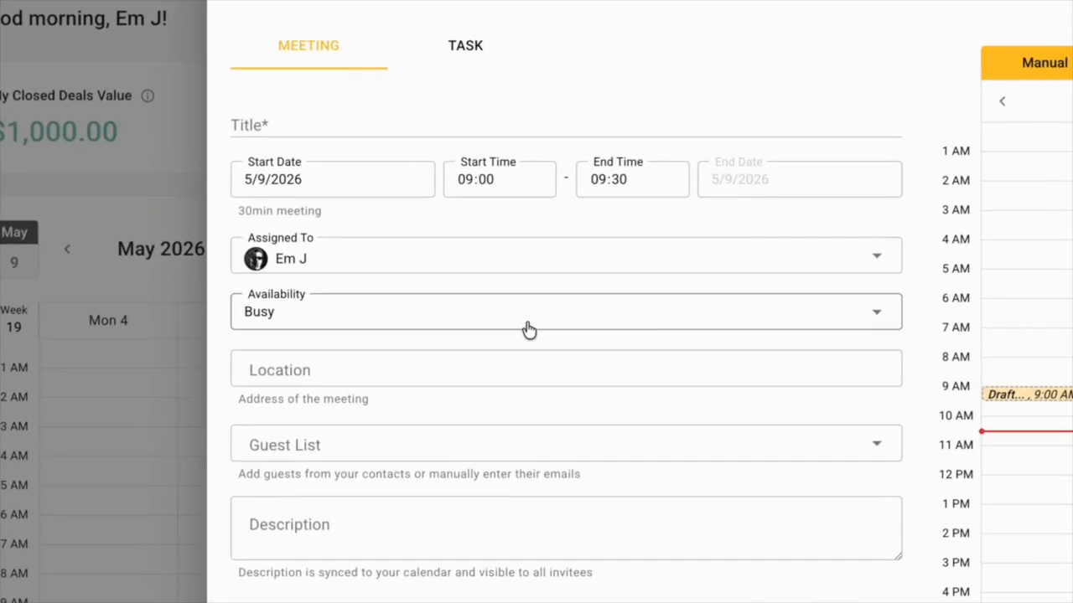
pyautogui.click(392, 283)
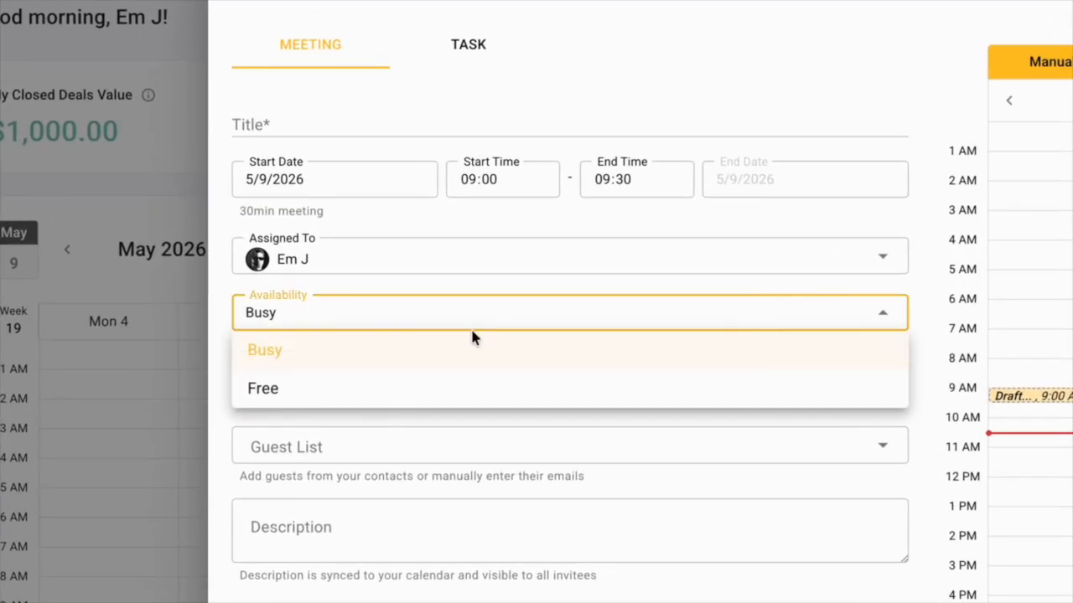
pyautogui.click(430, 391)
pyautogui.click(385, 329)
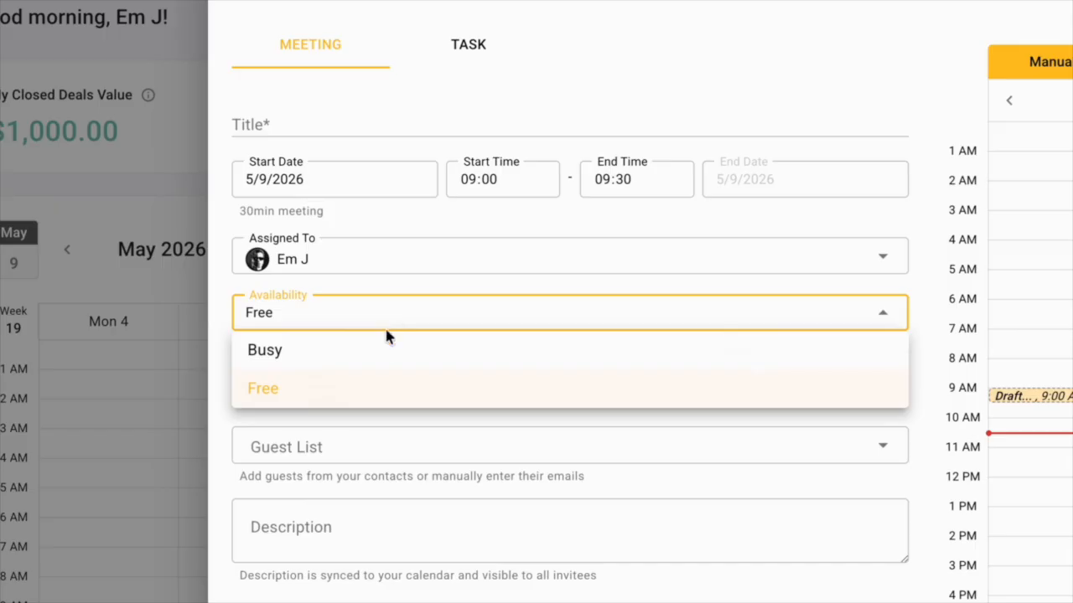
pyautogui.click(385, 350)
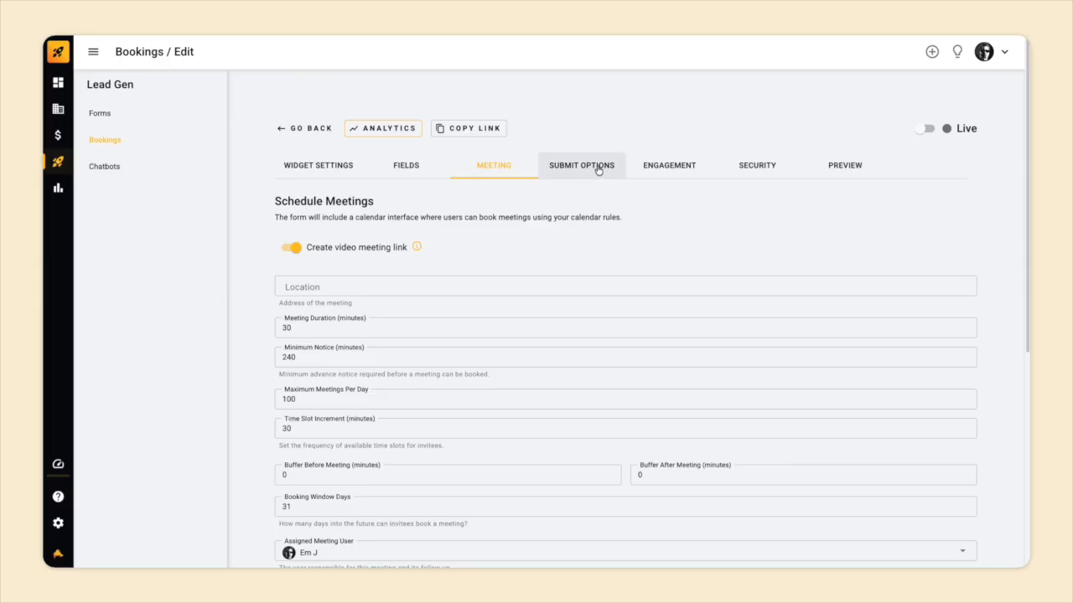
# Try the Lead Magnet and Redirect submit options, then discard those changes.
pyautogui.click(597, 166)
pyautogui.scroll(-3, 605, 231)
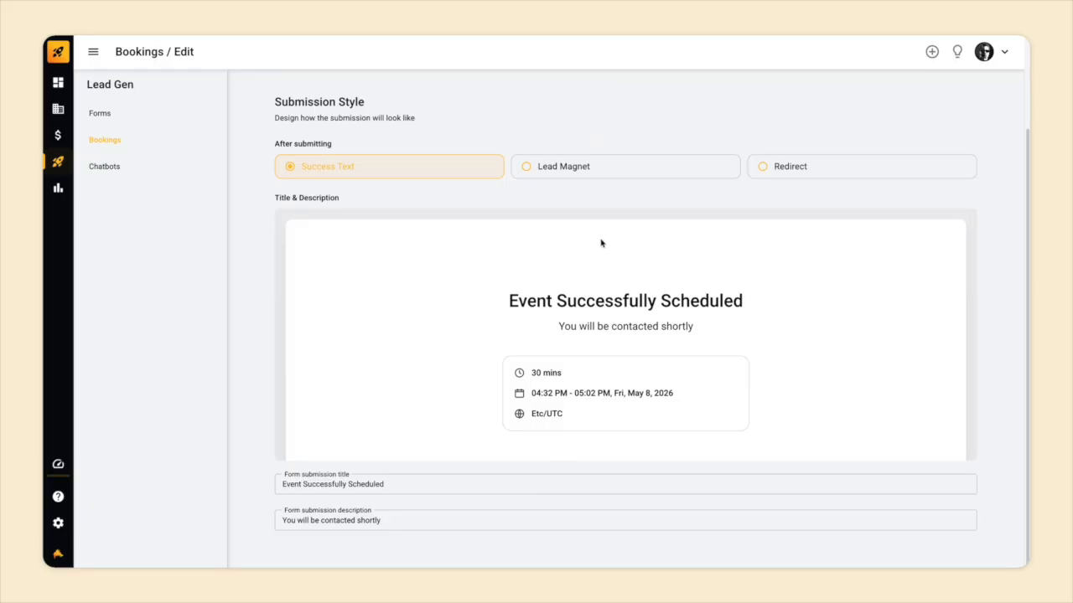
pyautogui.click(621, 171)
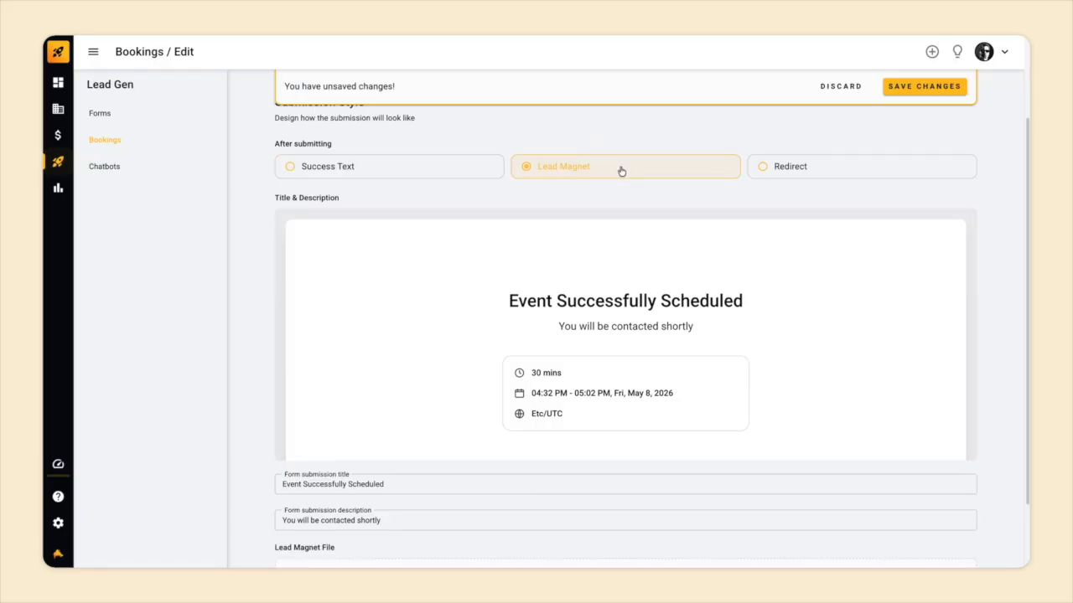
pyautogui.scroll(-2, 593, 285)
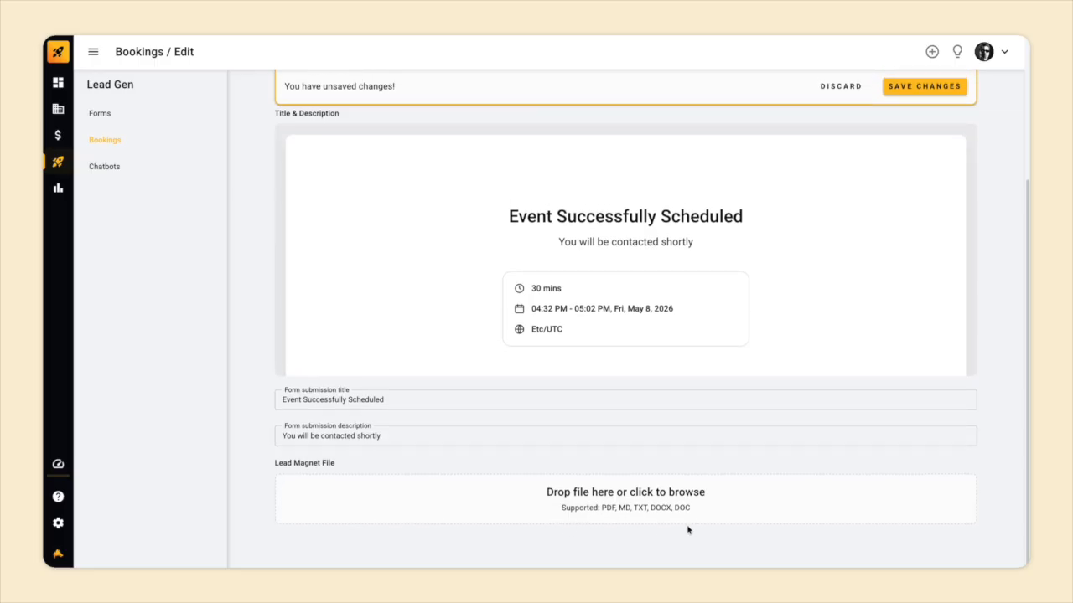
pyautogui.scroll(5, 687, 502)
pyautogui.click(796, 281)
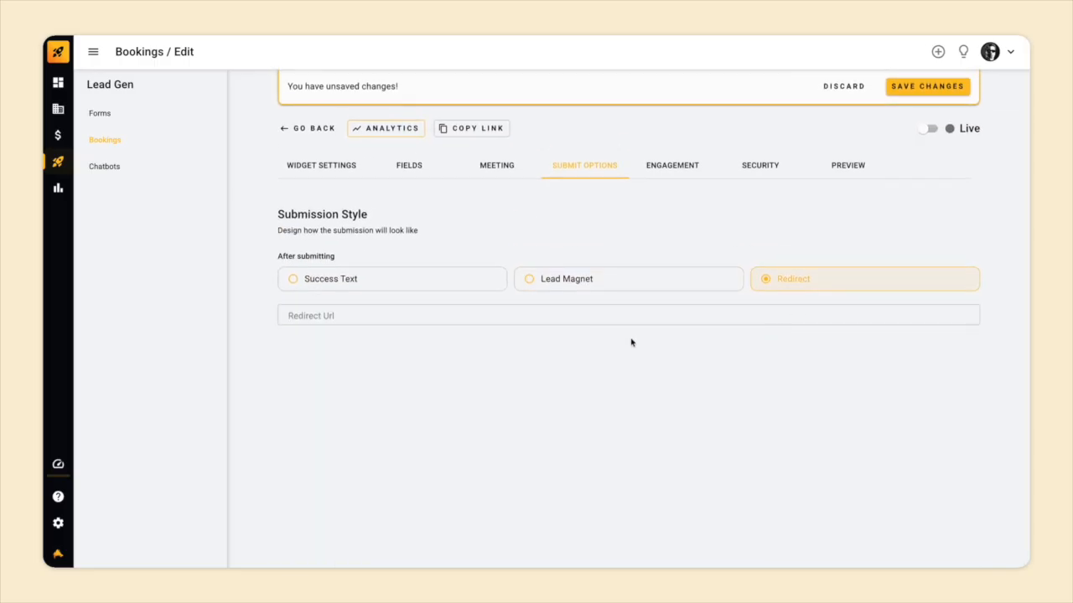
pyautogui.click(830, 89)
# Try enabling the pop-up with an On Scroll trigger, discard it, and show Security settings.
pyautogui.click(668, 167)
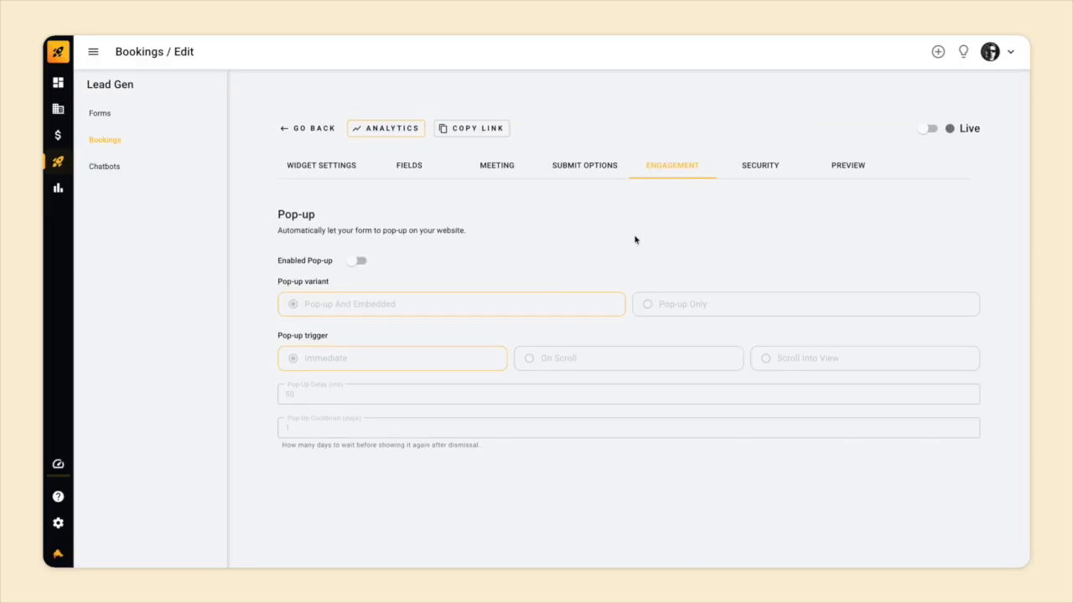
pyautogui.click(357, 261)
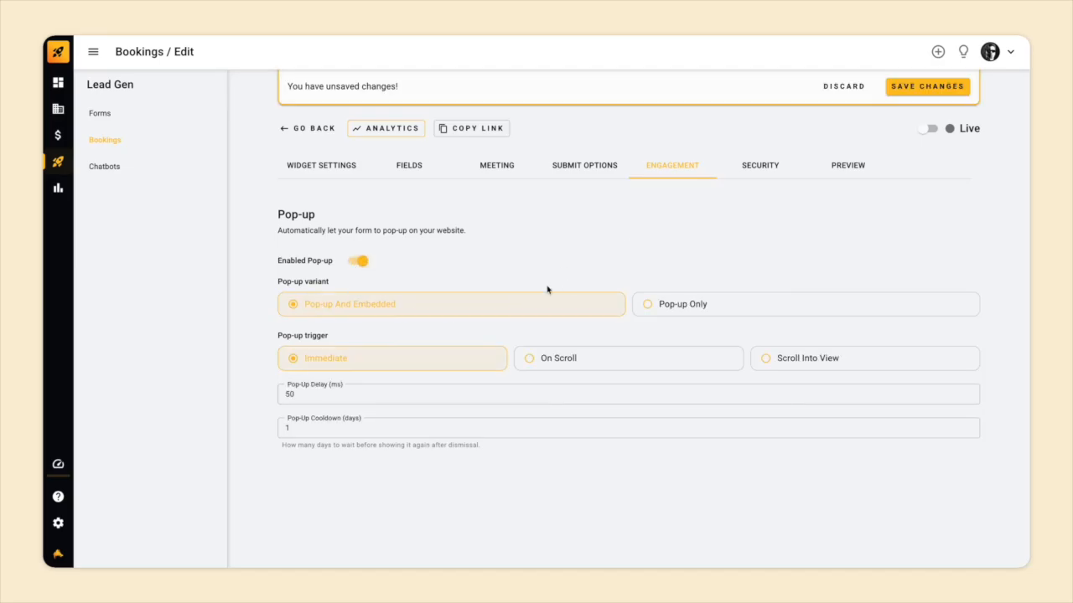
pyautogui.click(770, 362)
pyautogui.click(663, 357)
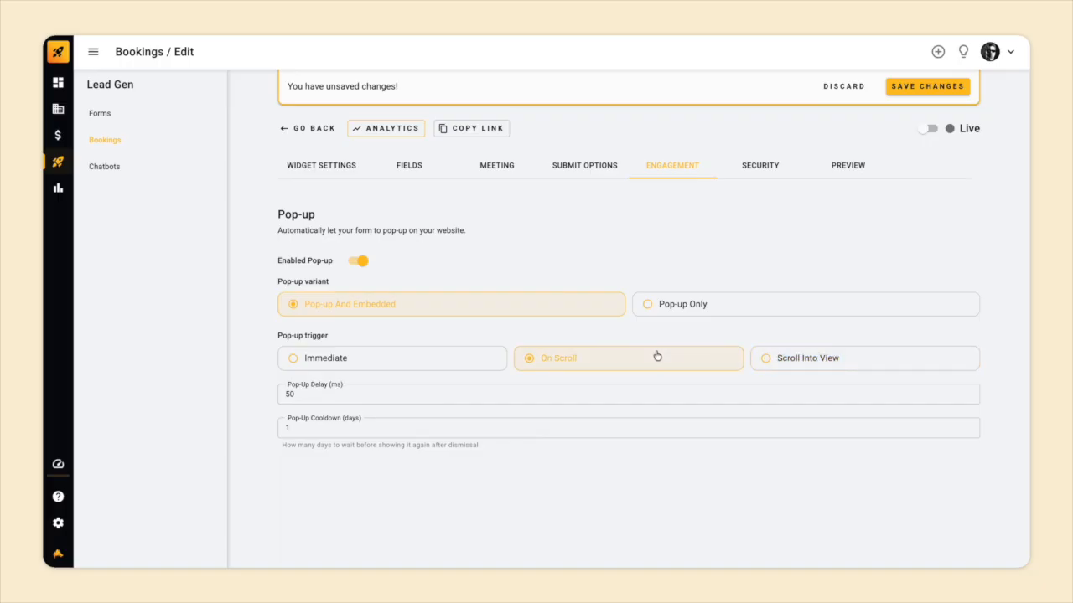
pyautogui.click(838, 88)
pyautogui.click(760, 166)
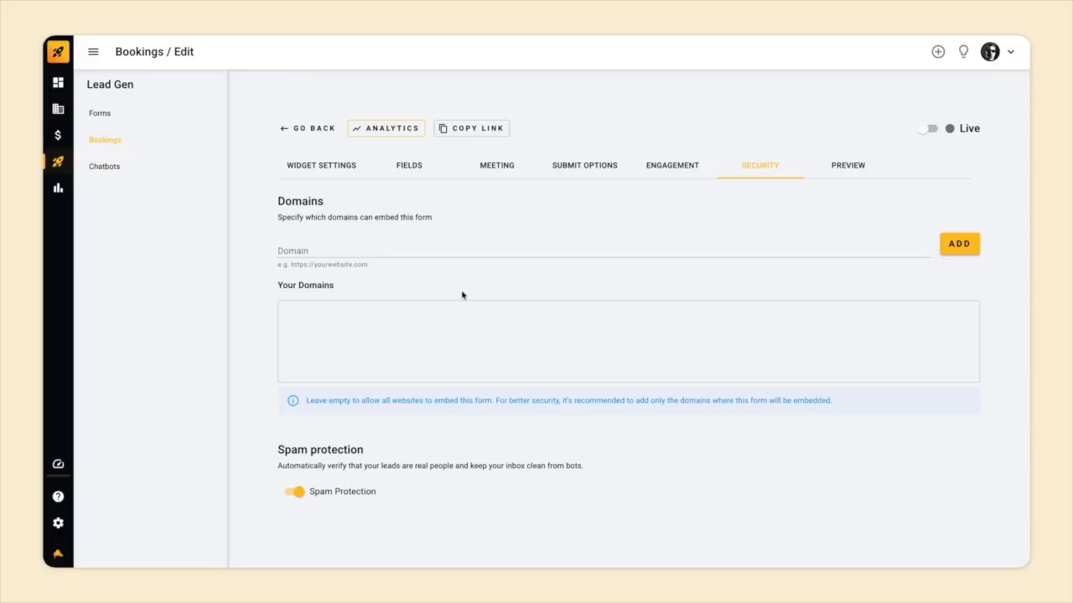
# Preview the form and test the 10:00 slot on May 12.
pyautogui.click(835, 173)
pyautogui.scroll(-1, 892, 275)
pyautogui.scroll(-3, 892, 275)
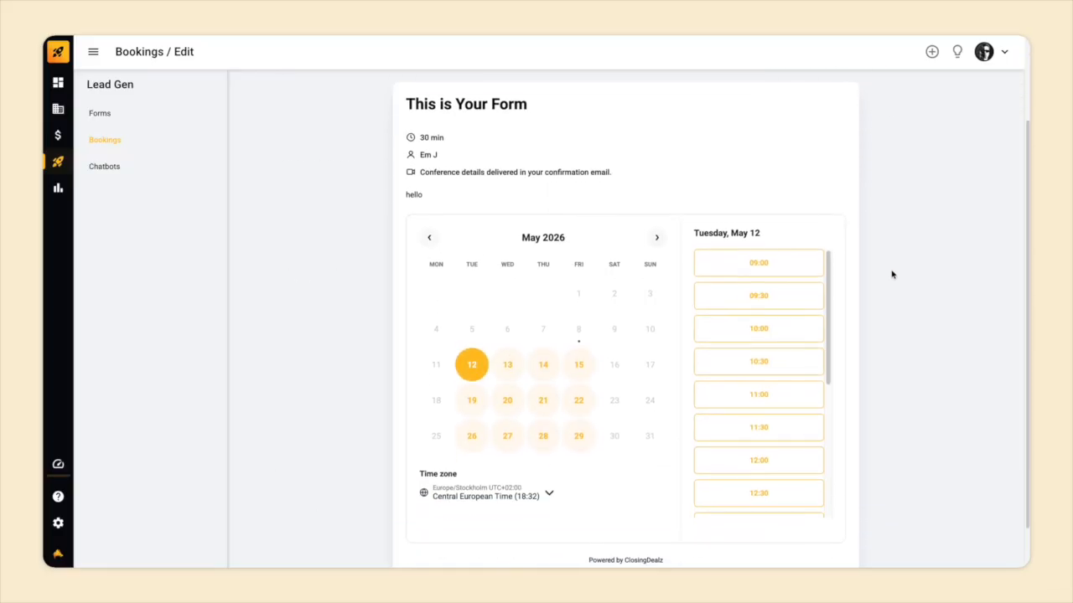
pyautogui.click(763, 289)
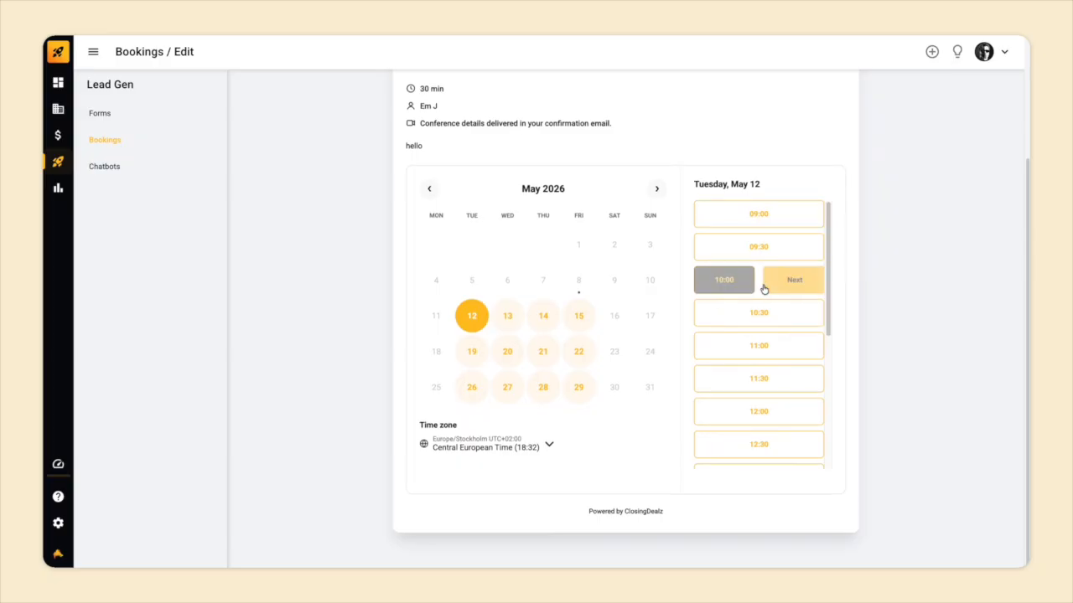
pyautogui.click(790, 284)
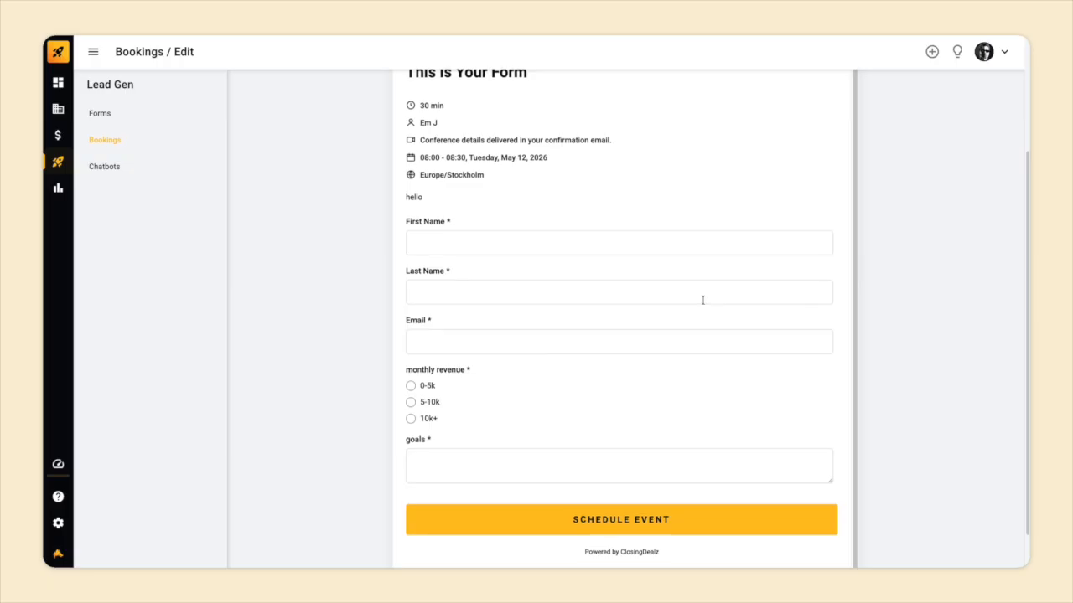
# Switch the booking form to Live, save it, and copy its public link.
pyautogui.scroll(2, 924, 304)
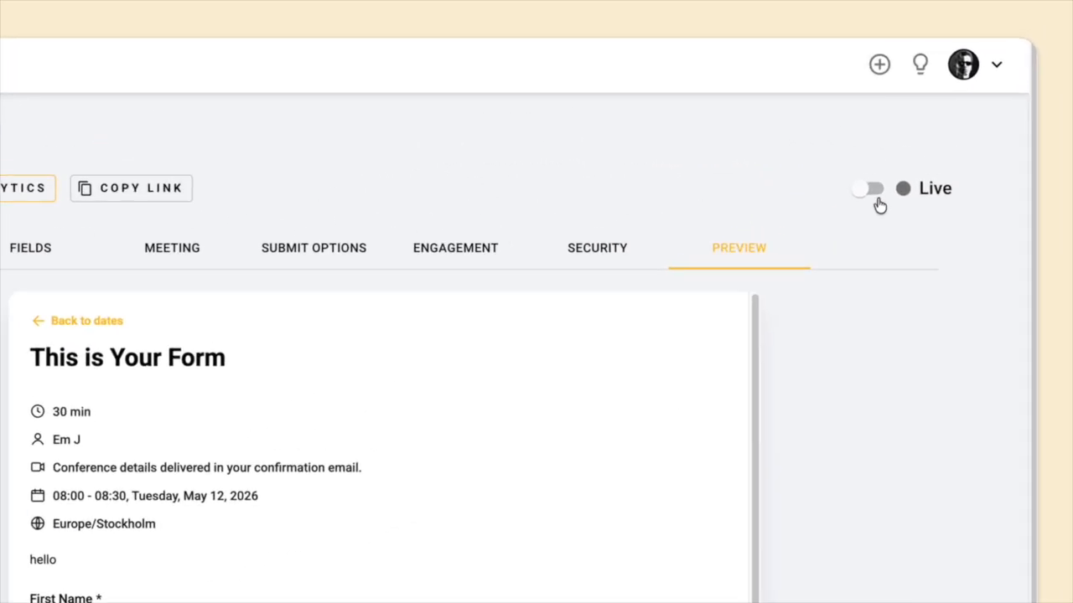
pyautogui.click(925, 131)
pyautogui.click(911, 92)
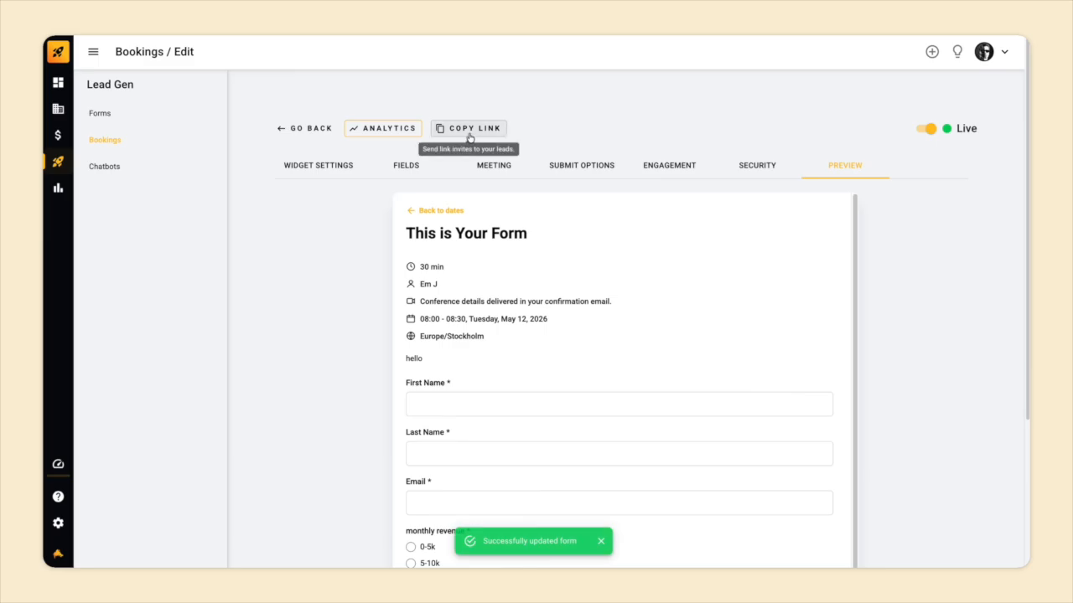
pyautogui.click(471, 137)
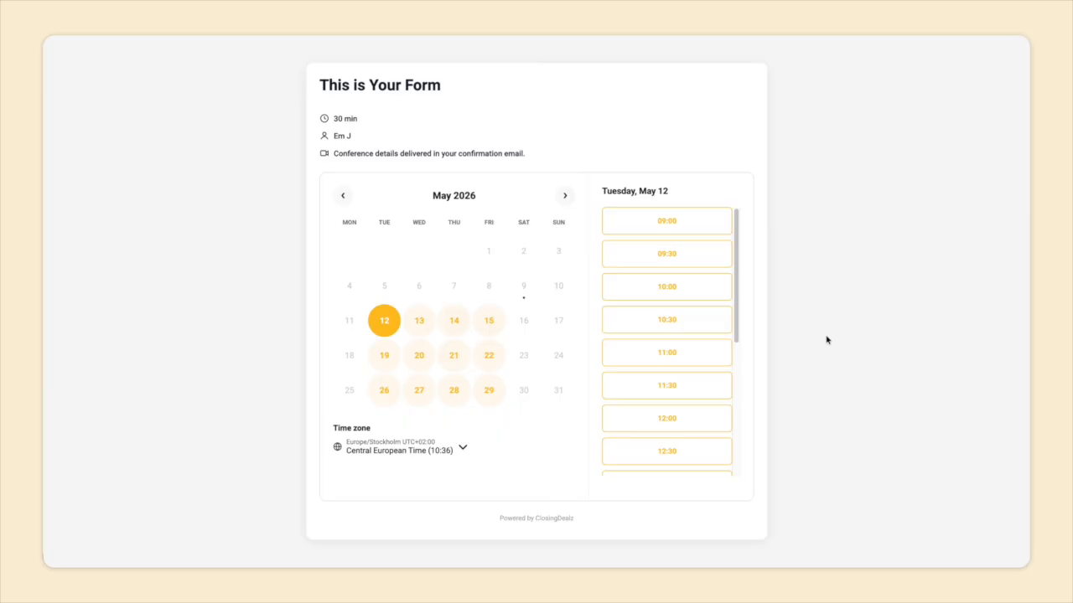
# Book the 09:00 Tuesday May 12 slot, entering the lead's first name, last name and e-mail.
pyautogui.click(662, 228)
pyautogui.click(691, 223)
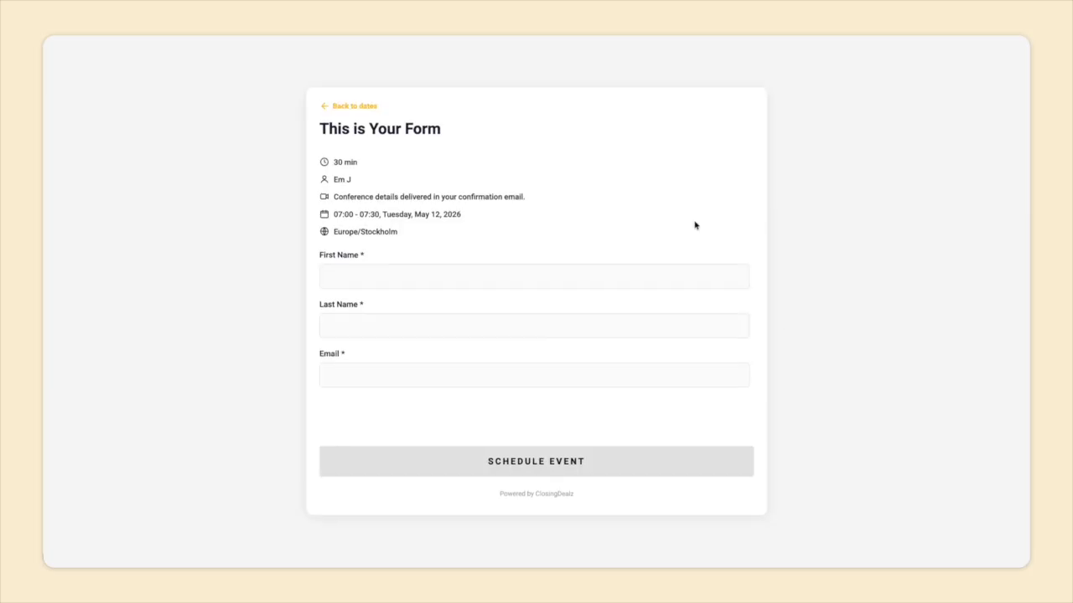
pyautogui.click(536, 270)
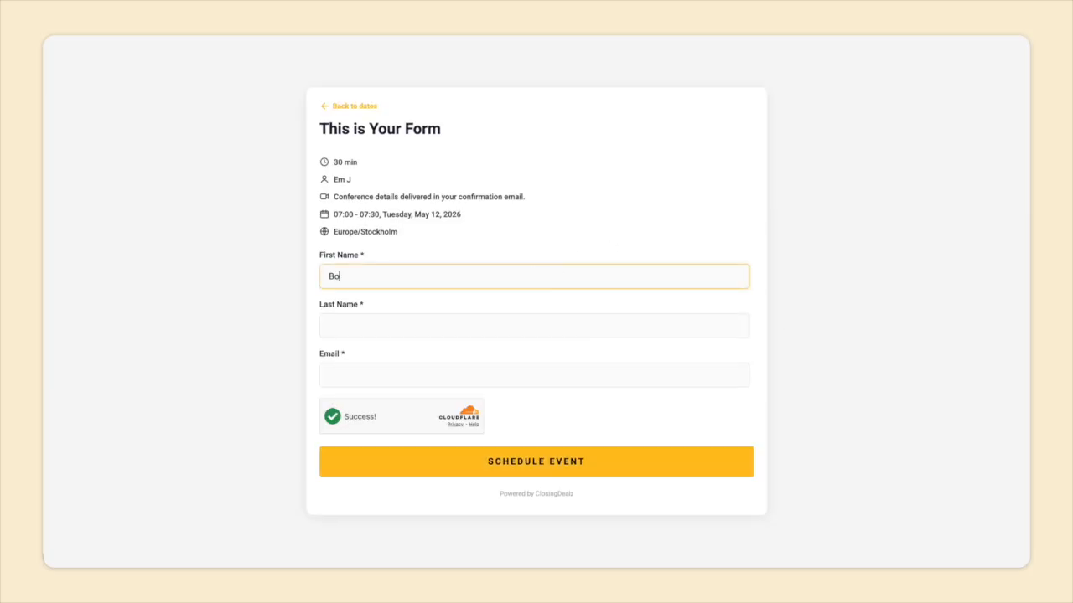
pyautogui.press('Tab')
pyautogui.press('Tab')
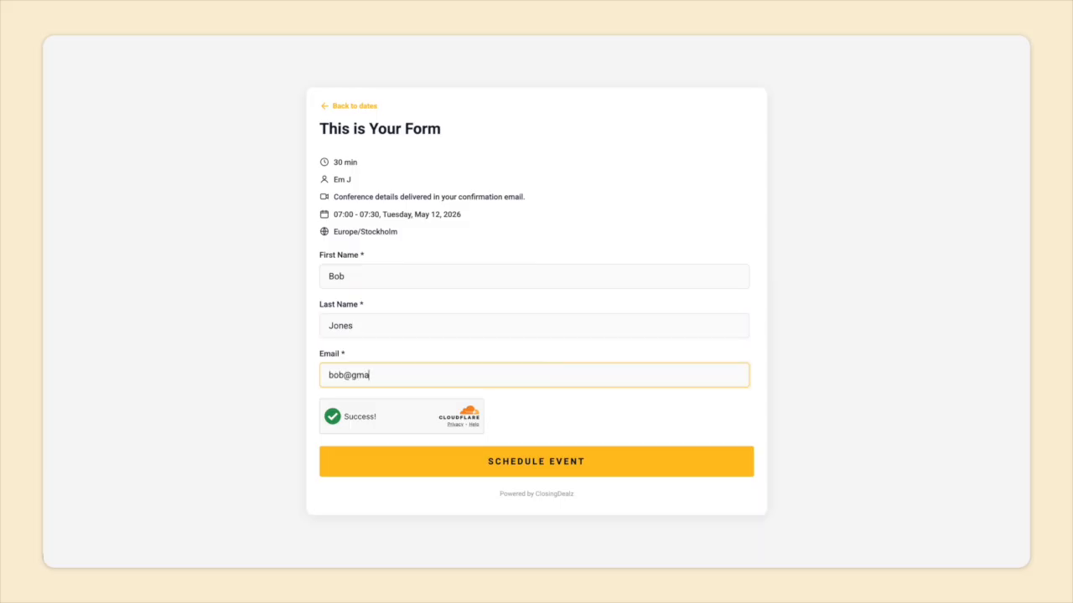
pyautogui.click(515, 464)
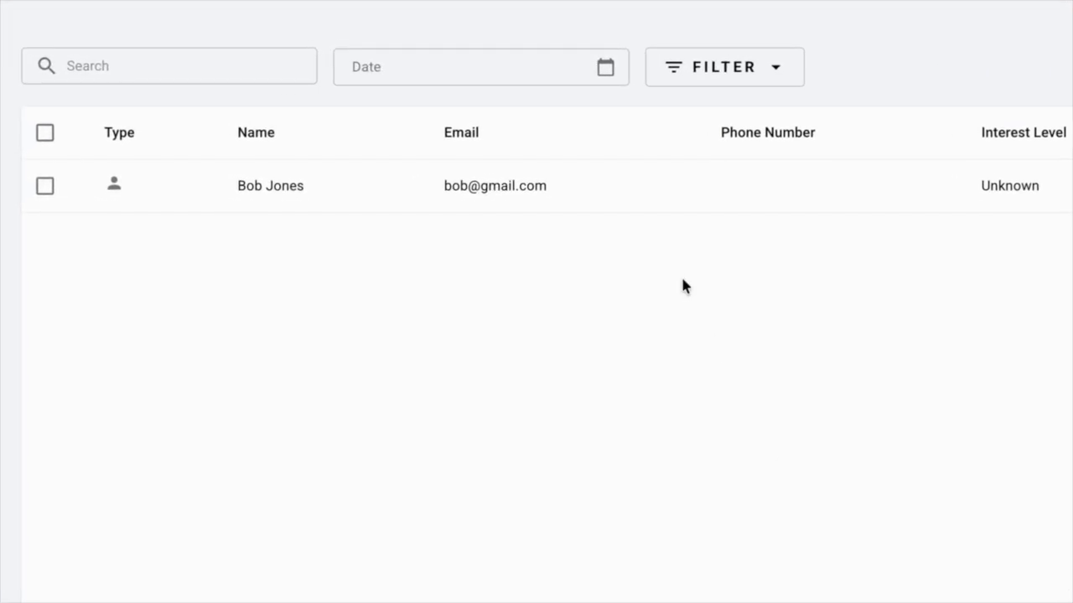
# Open the new lead and expand its form submission and upcoming meeting details.
pyautogui.click(630, 194)
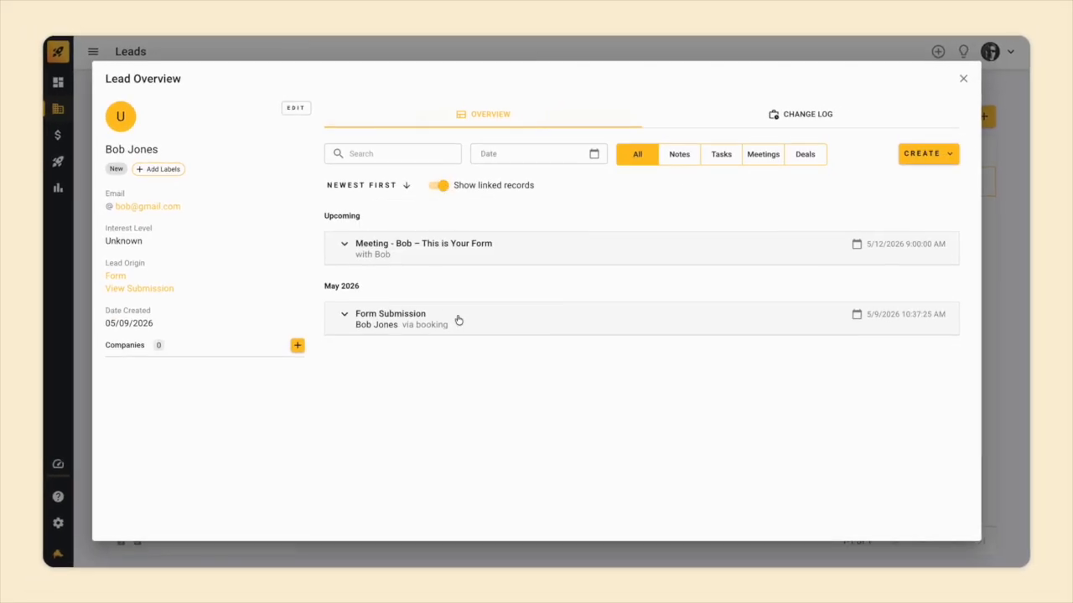
pyautogui.click(490, 319)
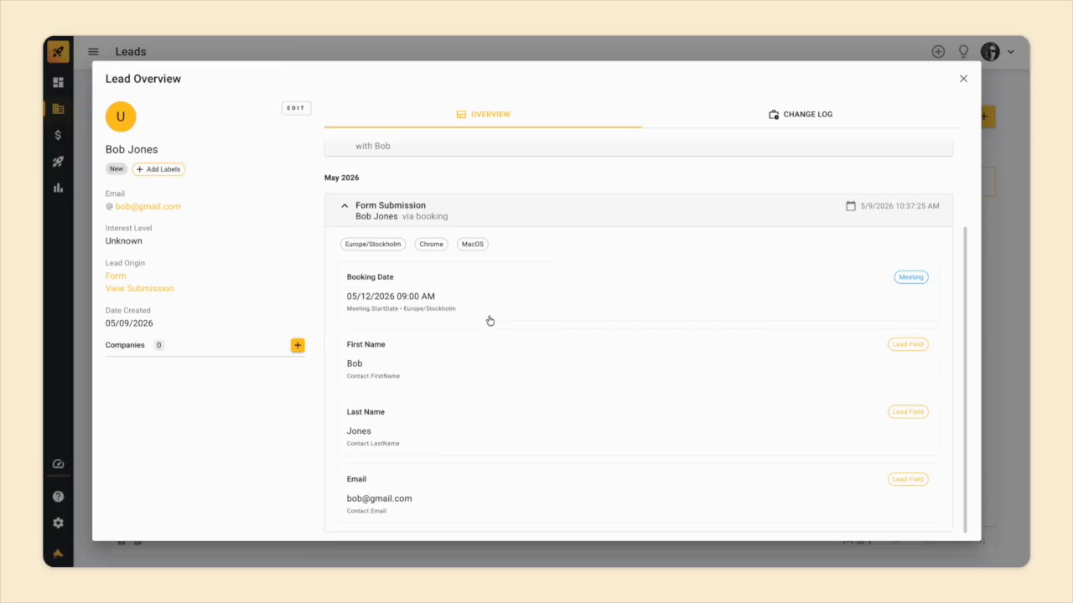
pyautogui.scroll(5, 489, 320)
pyautogui.click(514, 255)
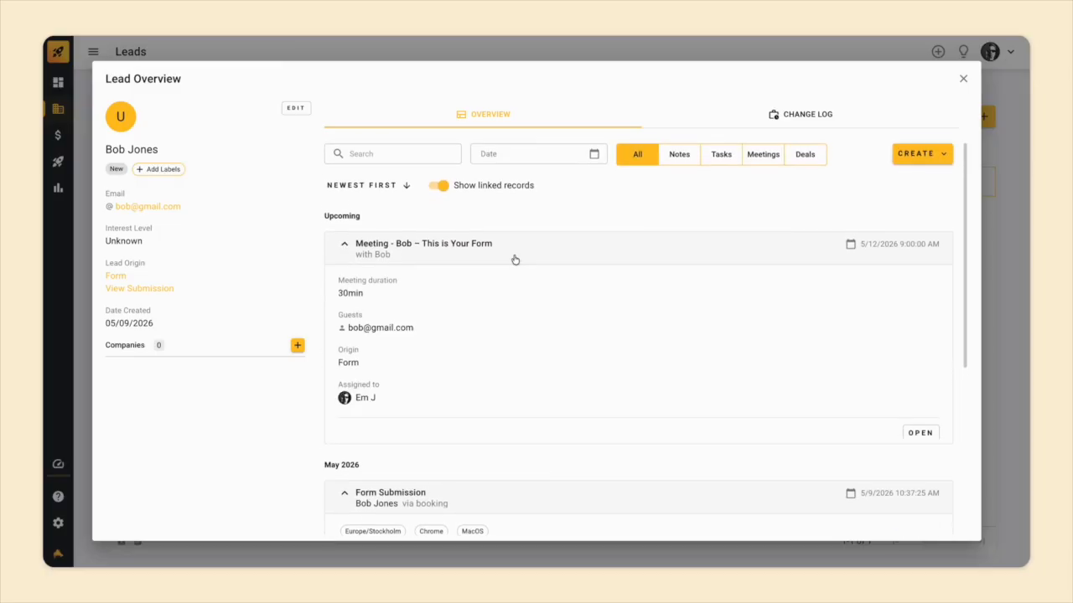
pyautogui.scroll(3, 515, 259)
# Add a titled note about the lead to its record.
pyautogui.click(905, 156)
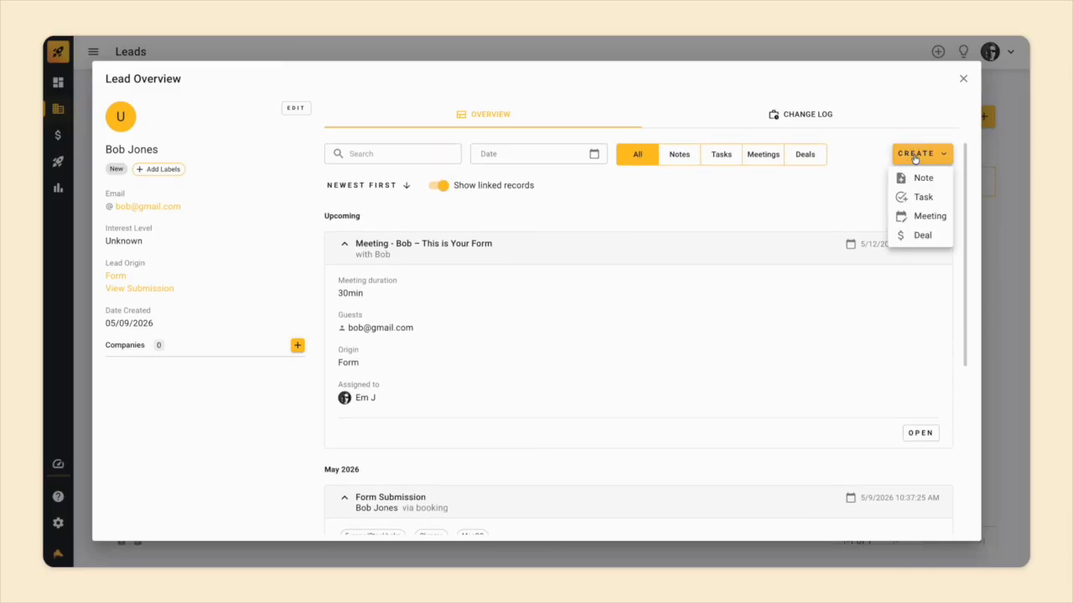
pyautogui.click(923, 178)
pyautogui.click(594, 254)
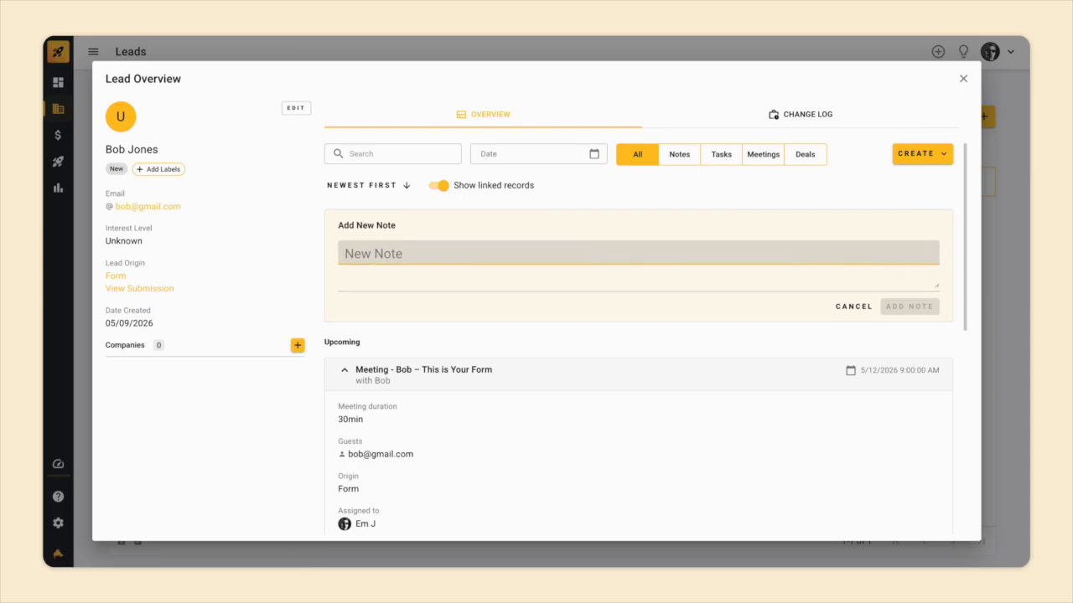
pyautogui.write('notes about bob')
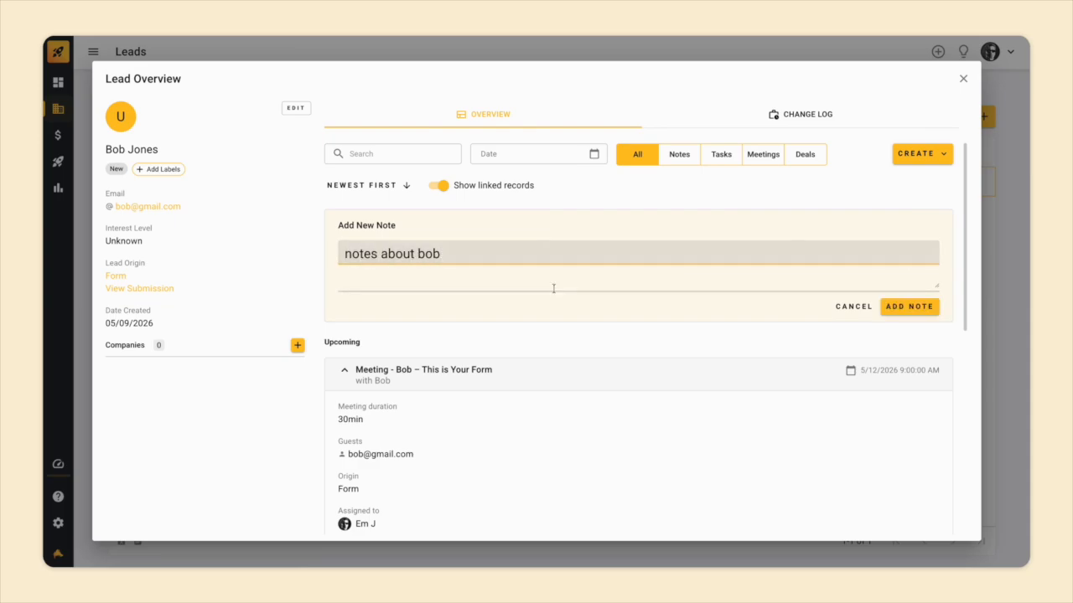
pyautogui.click(515, 280)
pyautogui.click(909, 306)
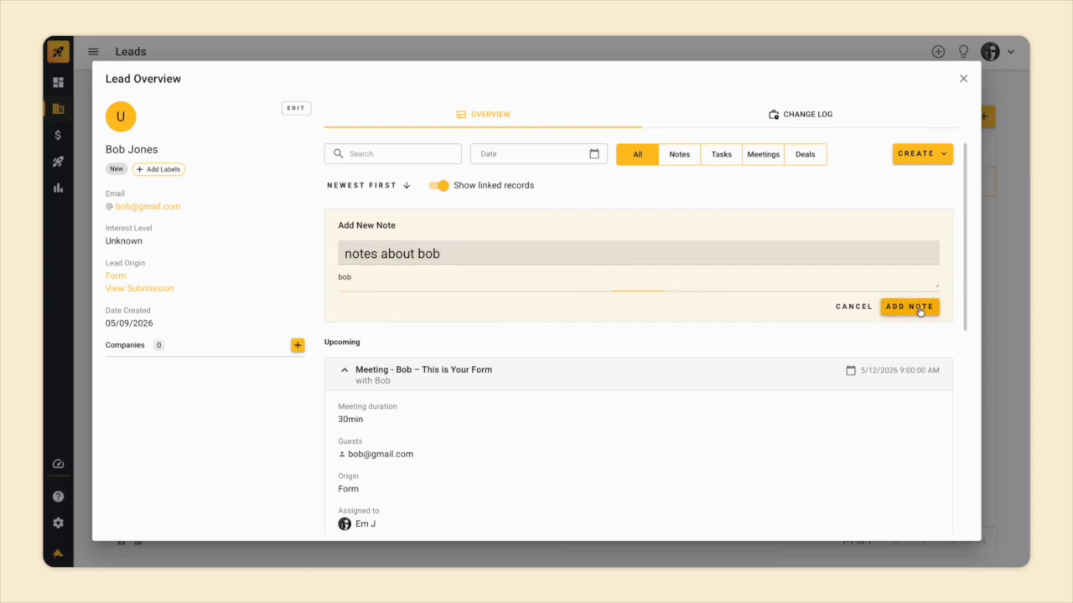
# Open the booked meeting's overview, check its form submission, and return to its source lead.
pyautogui.scroll(-2, 793, 350)
pyautogui.scroll(3, 738, 318)
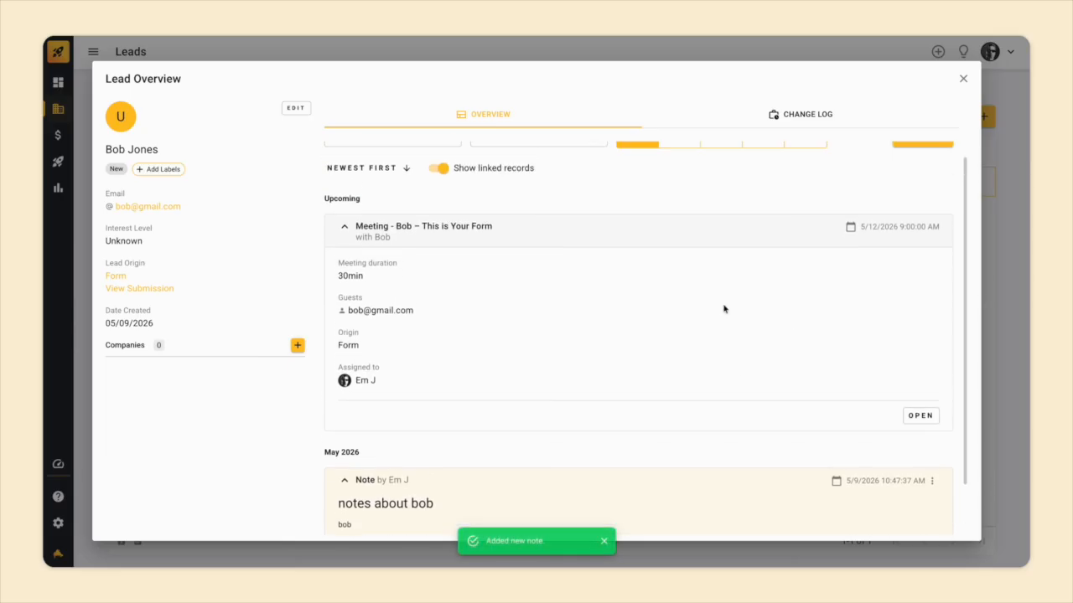
pyautogui.click(915, 433)
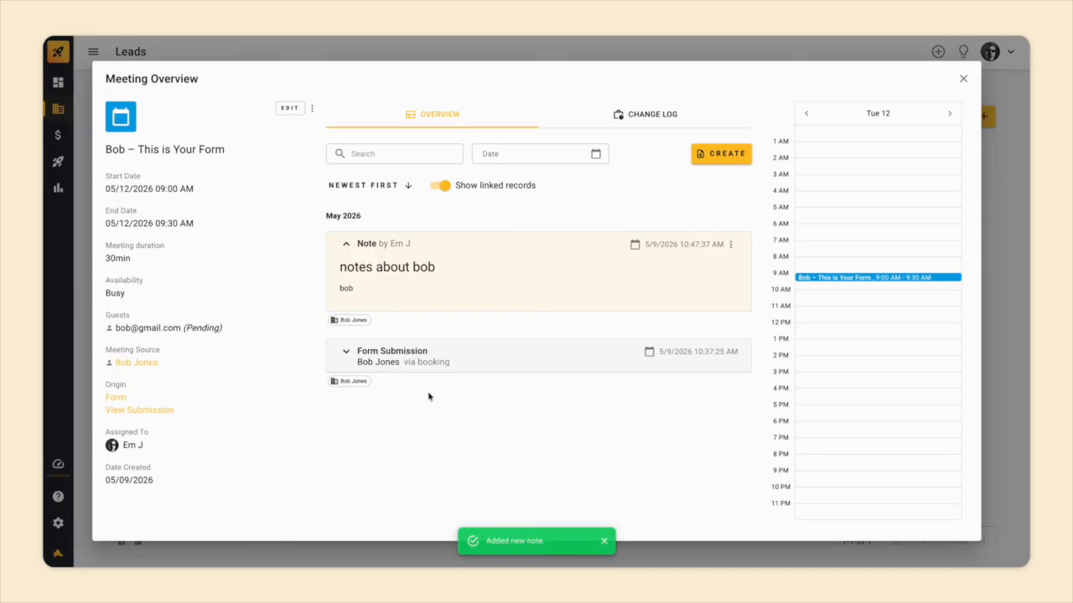
pyautogui.click(459, 353)
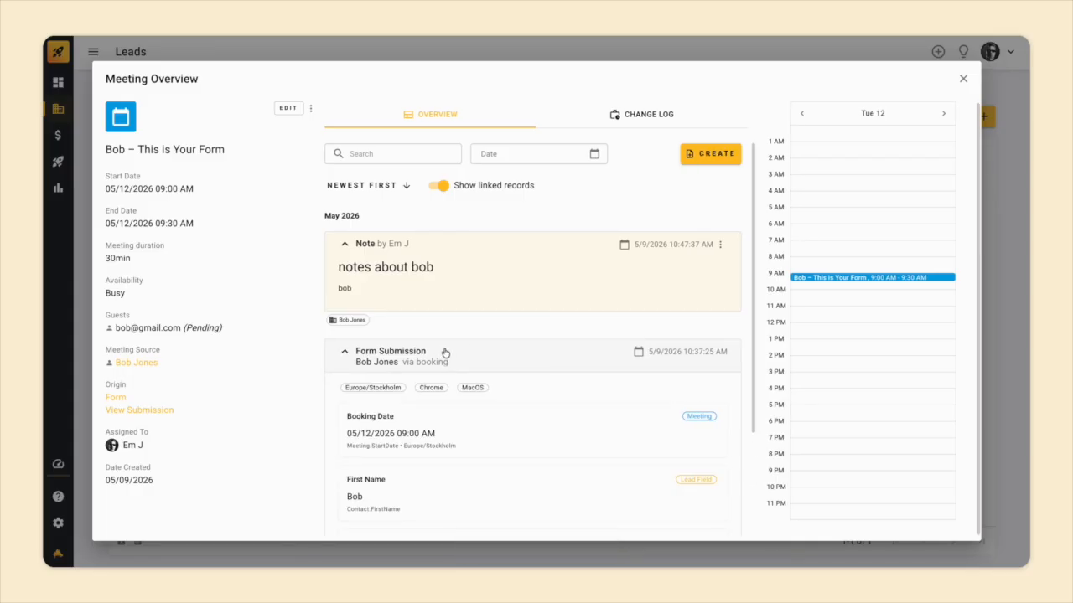
pyautogui.scroll(-3, 445, 352)
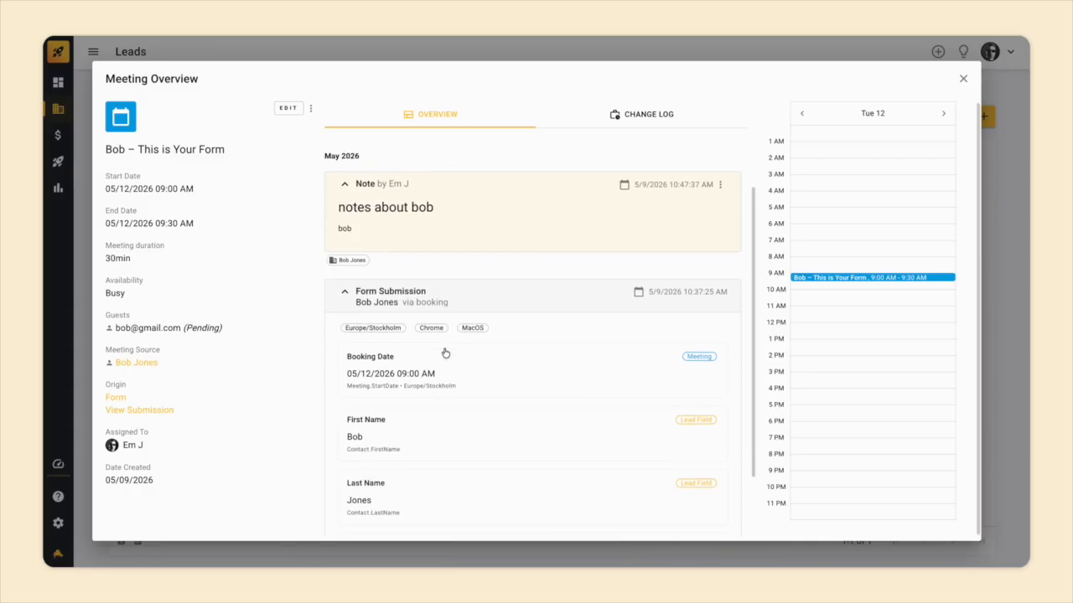
pyautogui.click(138, 363)
# Create a deal priced at 500 for the lead.
pyautogui.click(928, 153)
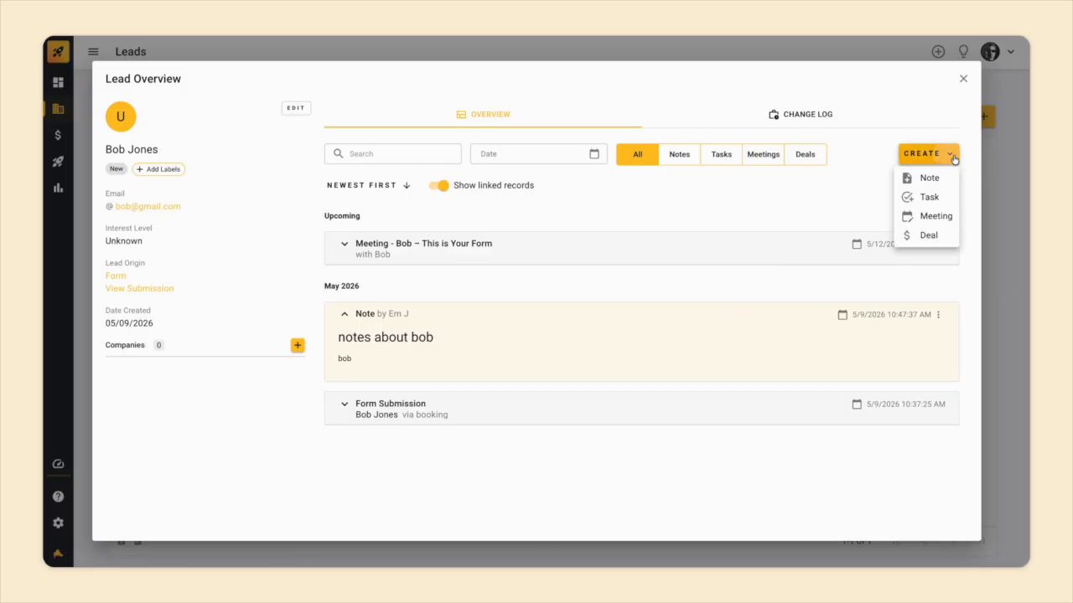
pyautogui.click(928, 236)
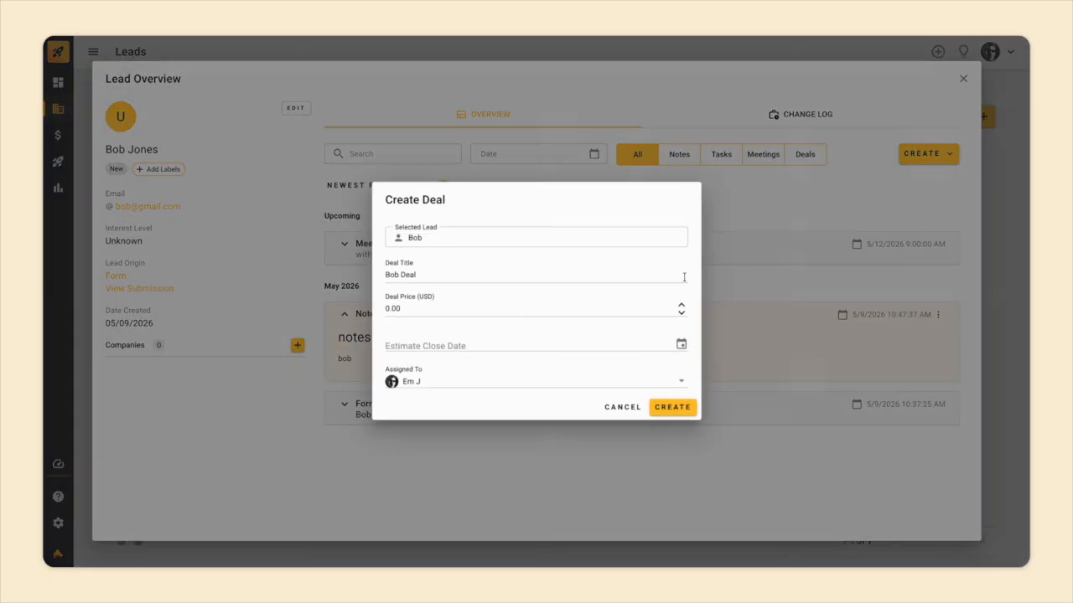
pyautogui.click(510, 314)
pyautogui.write('500')
pyautogui.click(670, 407)
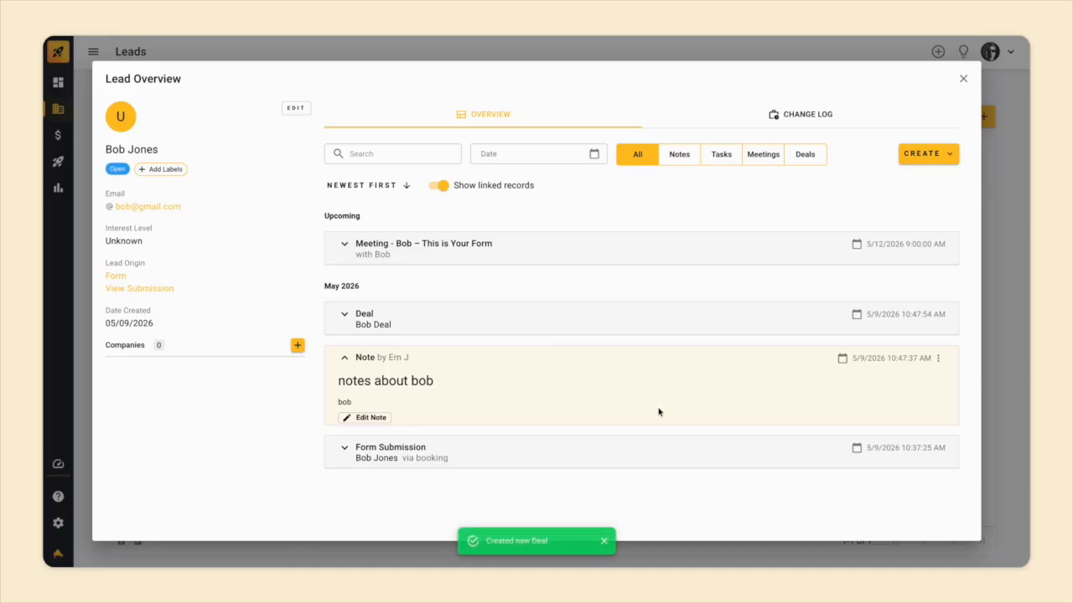
# Review the new deal, then drag it into the Call Scheduled pipeline stage.
pyautogui.click(511, 321)
pyautogui.click(919, 384)
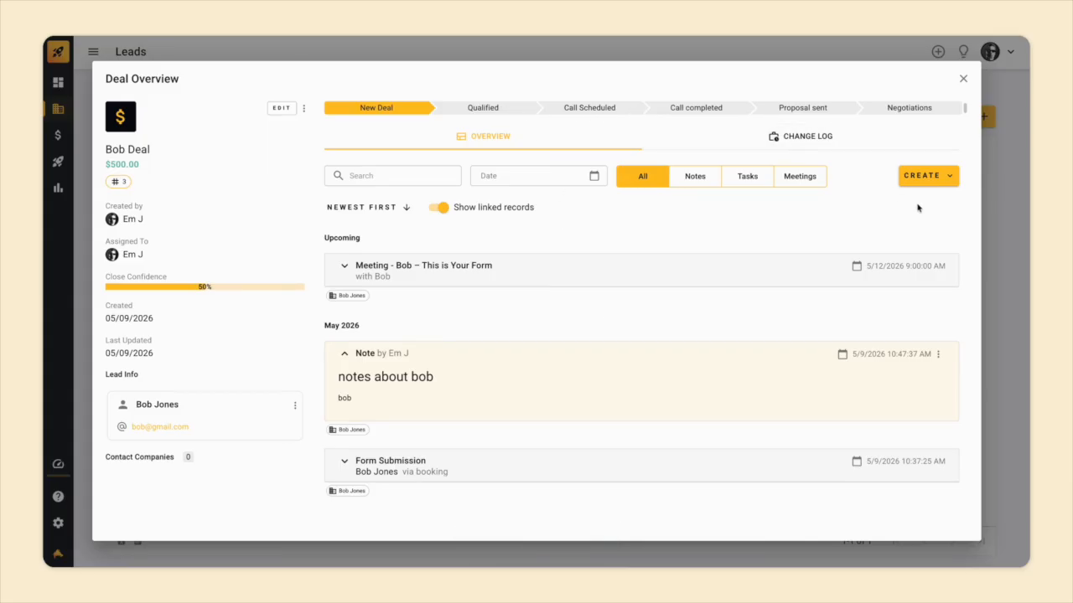
pyautogui.click(966, 79)
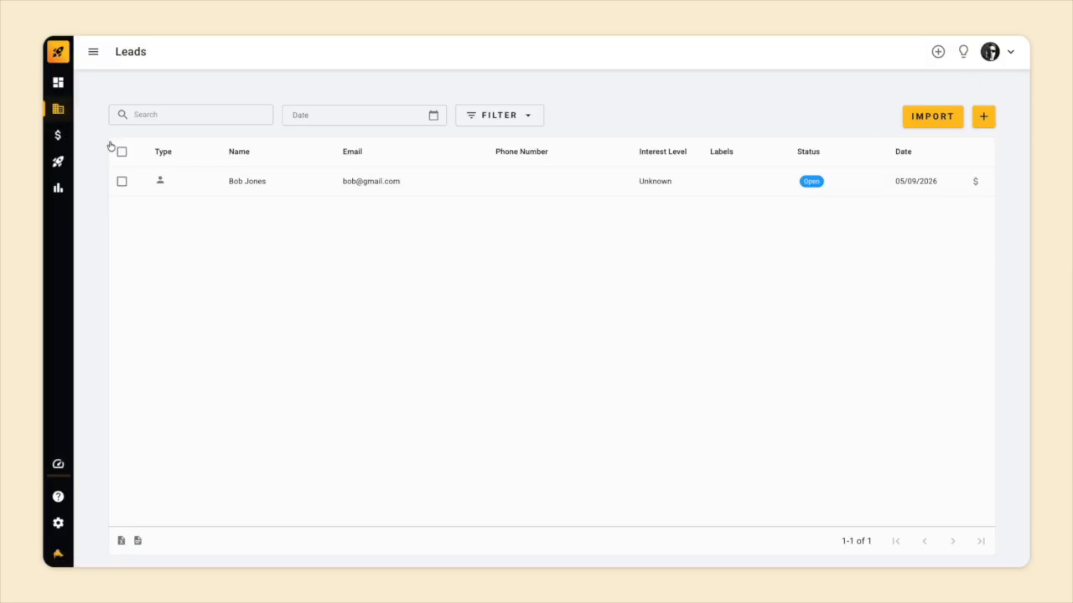
pyautogui.click(58, 135)
pyautogui.moveTo(339, 197); pyautogui.dragTo(584, 223)
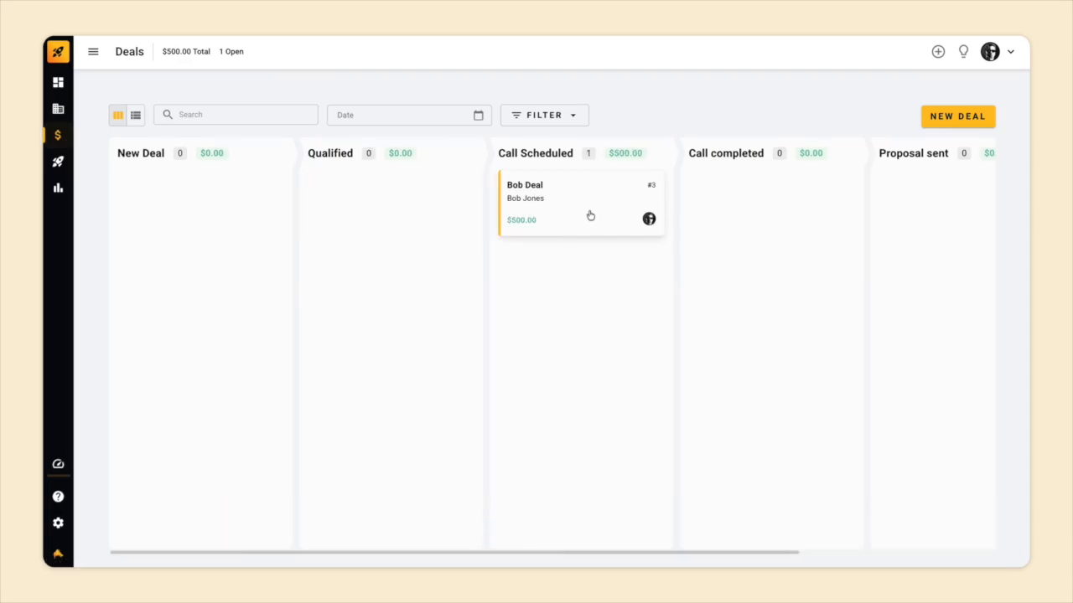